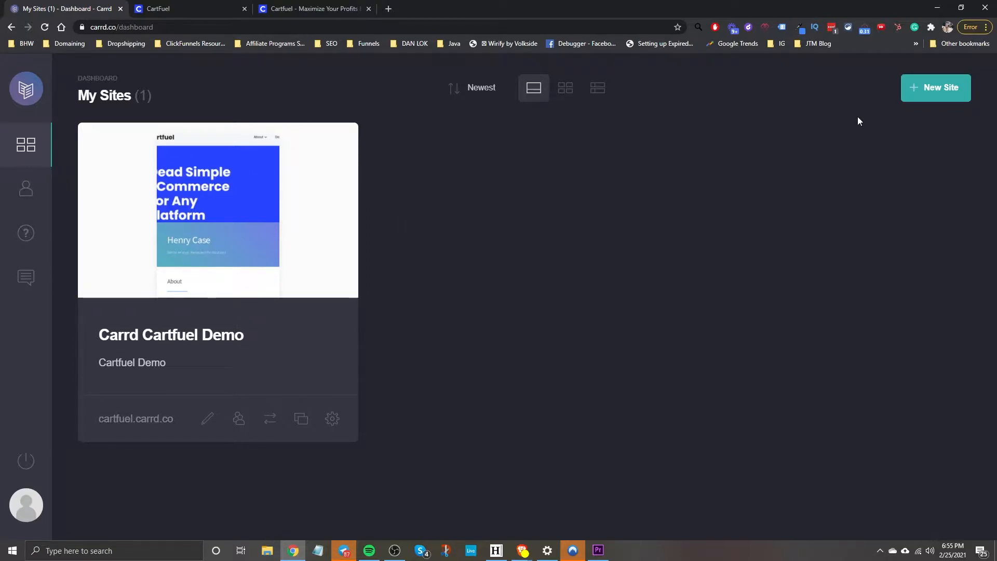
# Start a new site and scroll through the Choose a Starting Point template gallery.
pyautogui.click(917, 91)
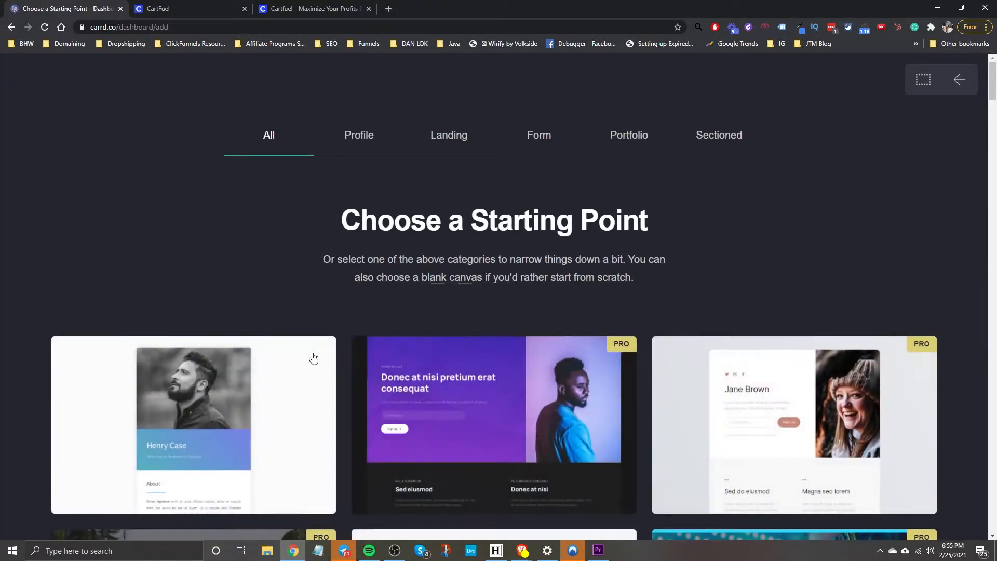
pyautogui.moveTo(310, 359)
pyautogui.scroll(-8, 312, 359)
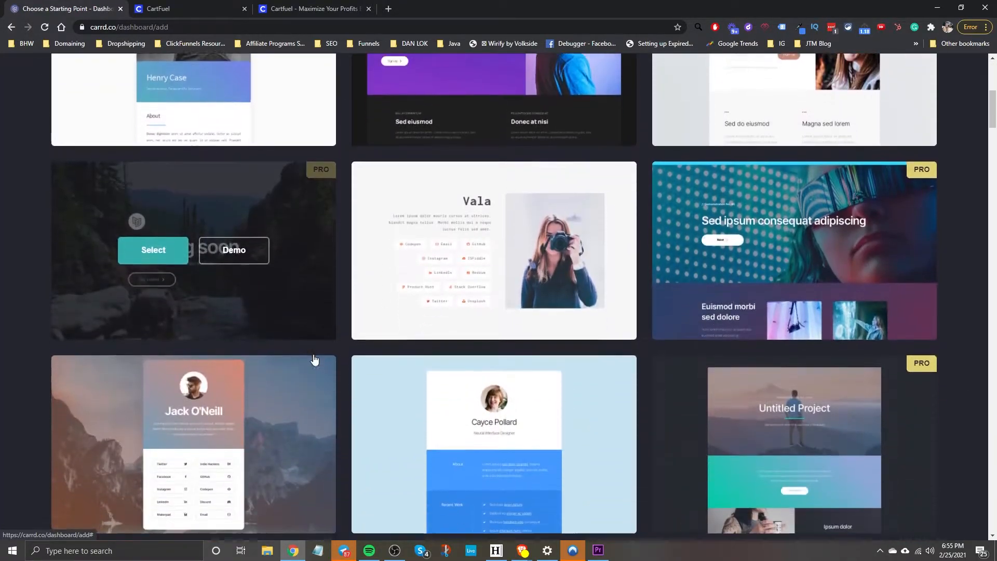
pyautogui.scroll(-14, 314, 359)
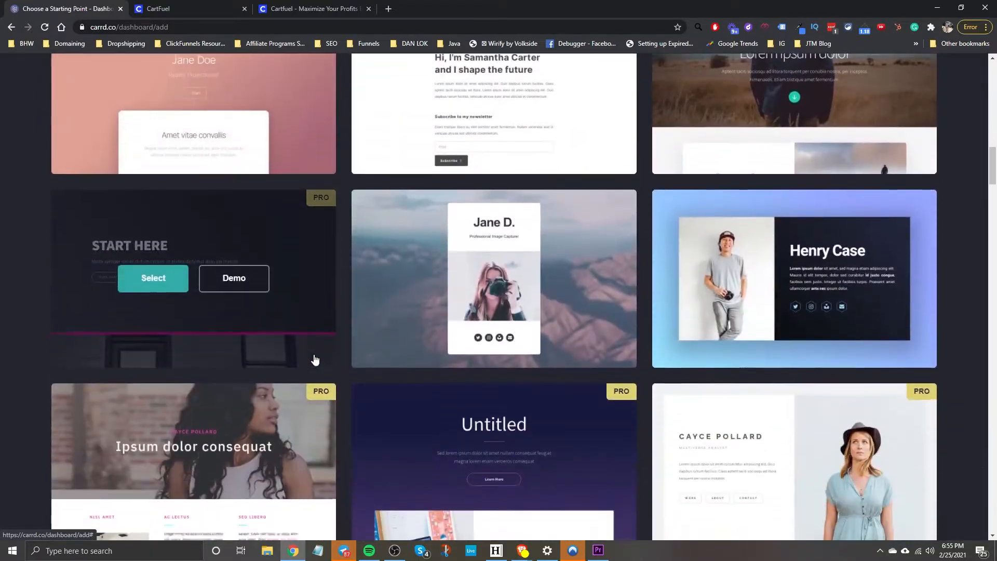
pyautogui.scroll(9, 316, 359)
pyautogui.scroll(12, 316, 360)
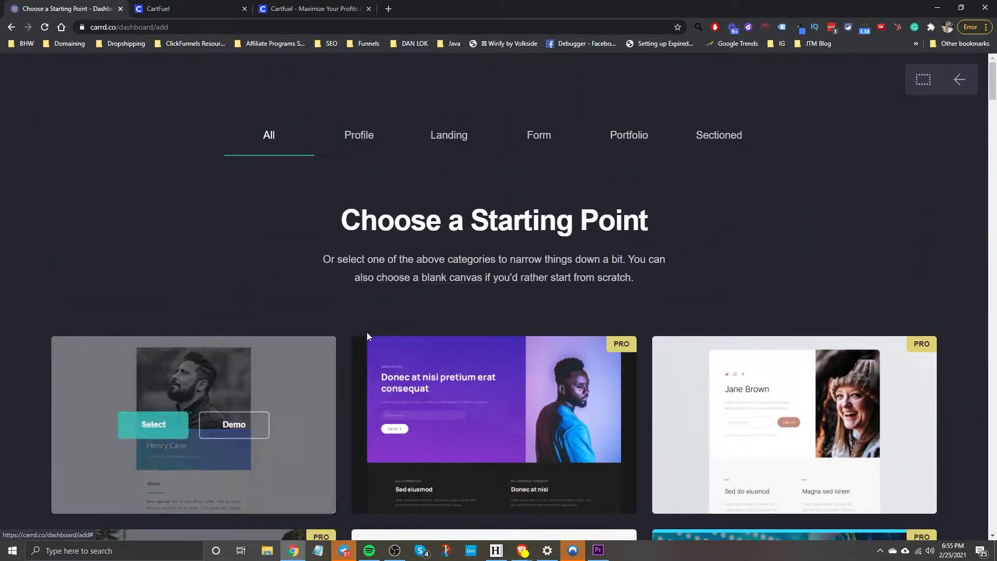
pyautogui.scroll(-20, 374, 335)
pyautogui.scroll(-20, 376, 338)
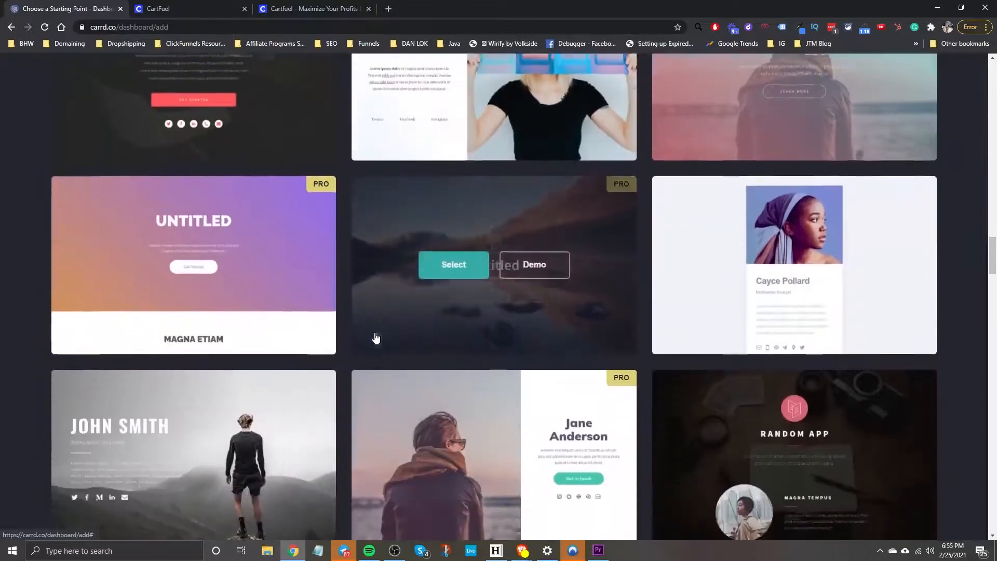
pyautogui.scroll(-20, 376, 338)
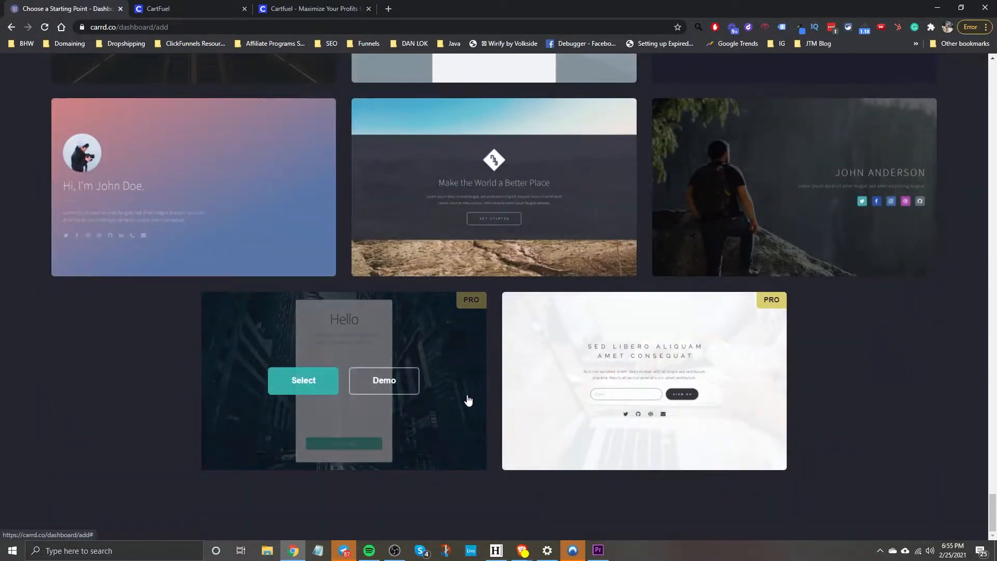
pyautogui.scroll(20, 462, 400)
pyautogui.scroll(20, 455, 398)
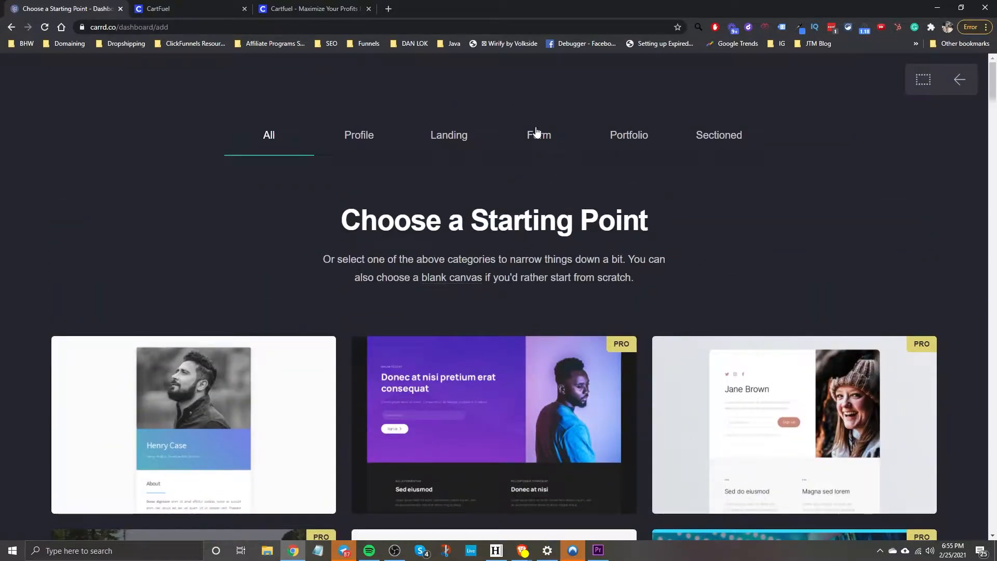
# Open the Carrd Cartfuel Demo site in the editor and look over its sections.
pyautogui.click(955, 83)
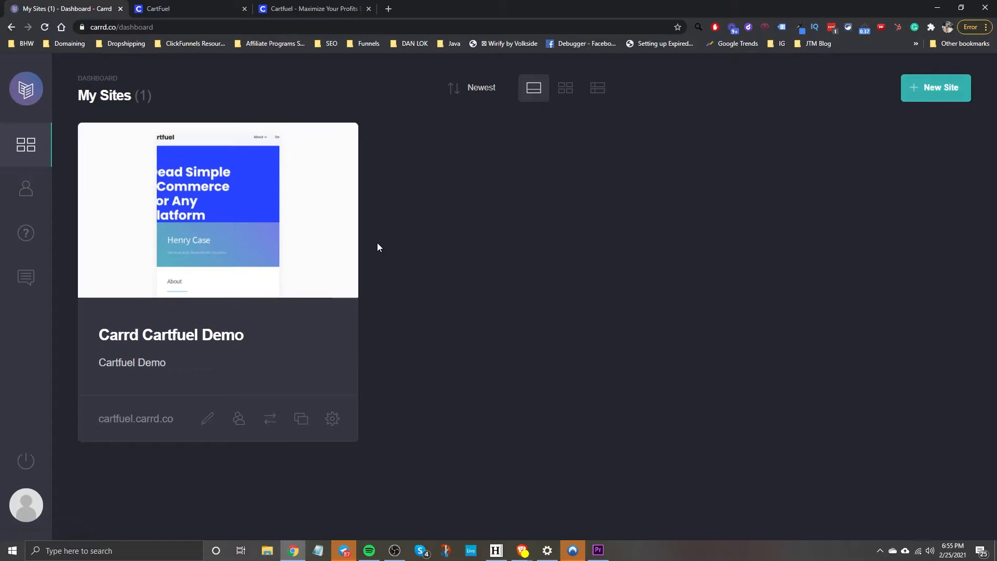
pyautogui.click(202, 219)
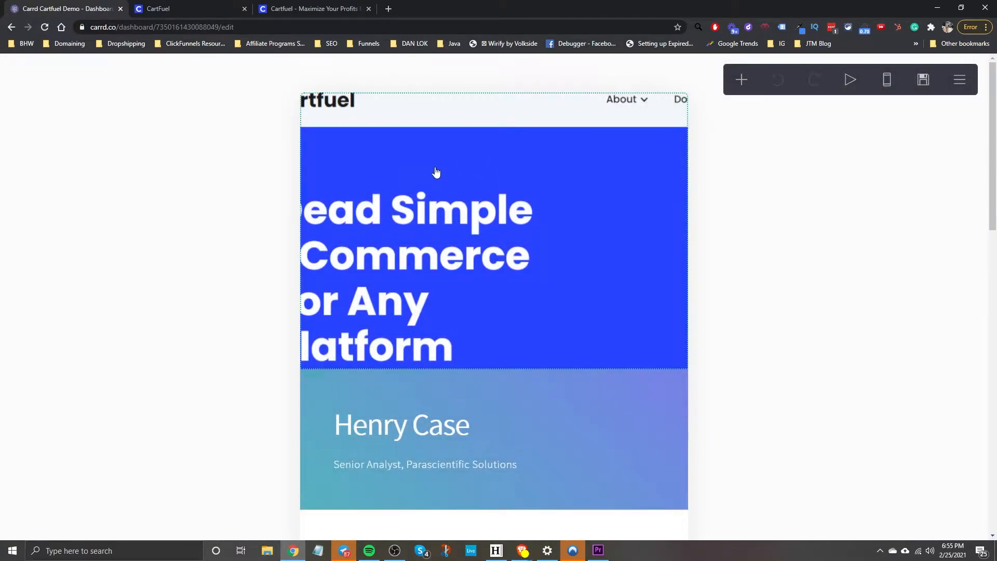
pyautogui.click(436, 172)
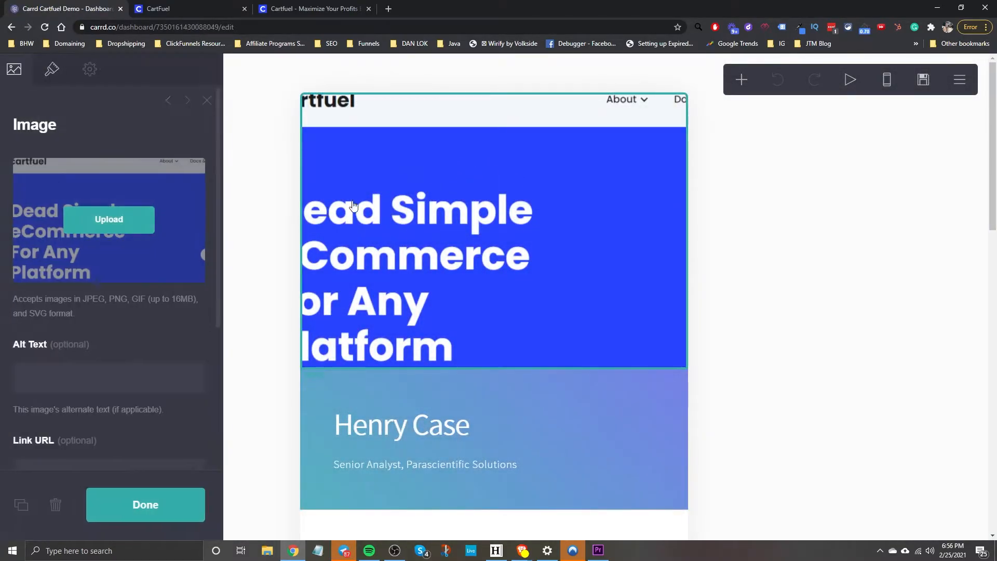
pyautogui.click(295, 321)
pyautogui.click(262, 290)
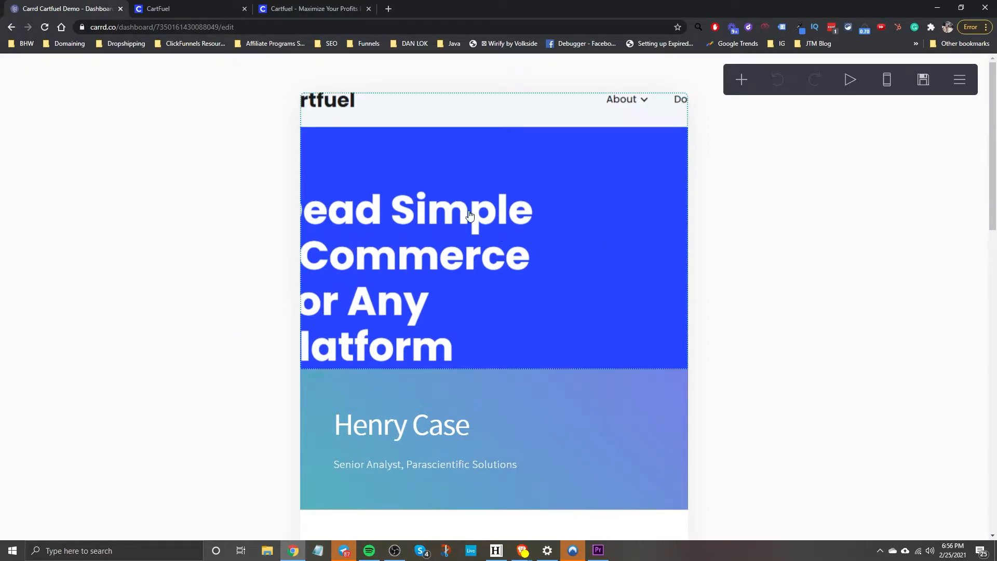
pyautogui.scroll(-15, 379, 285)
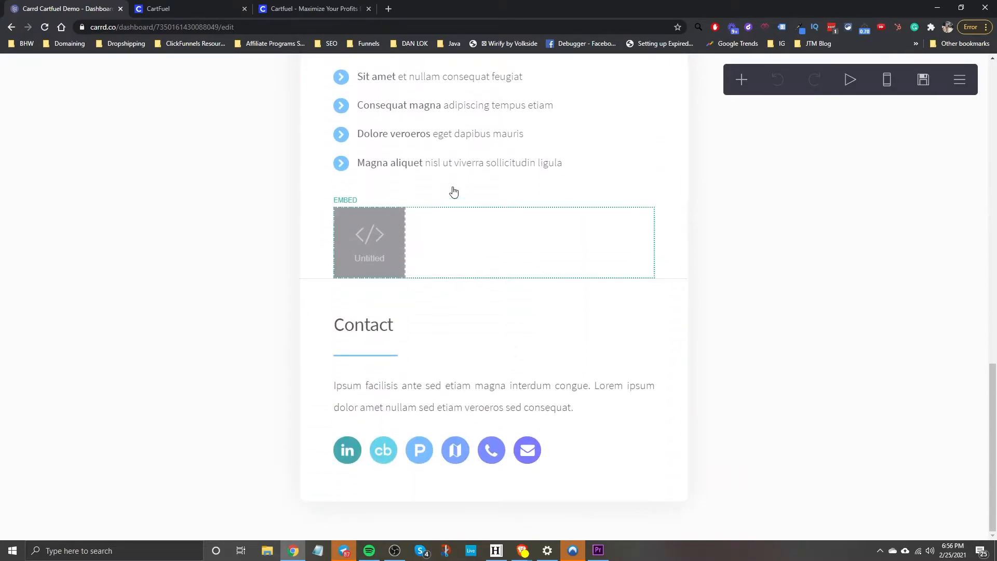
pyautogui.scroll(15, 454, 290)
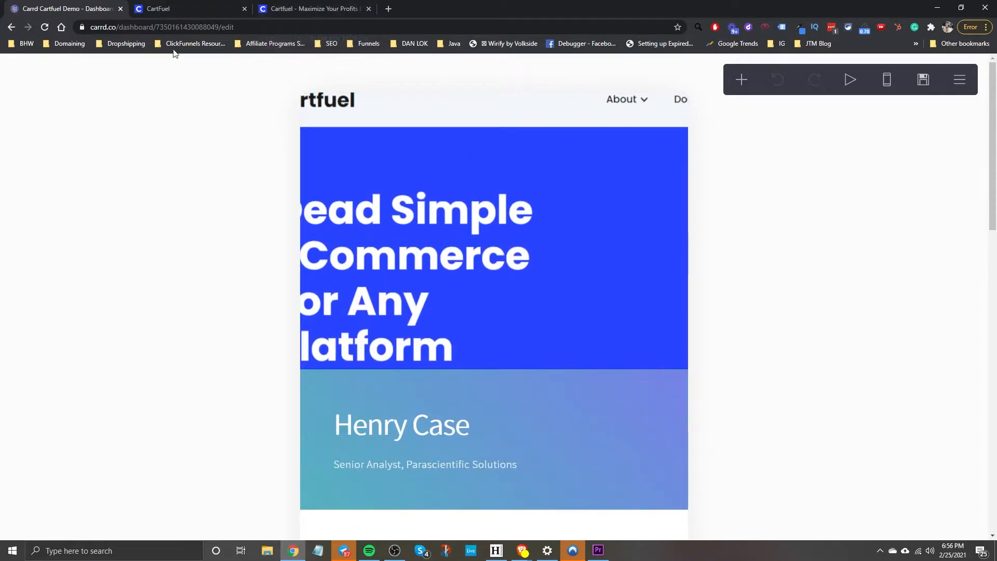
pyautogui.scroll(-15, 491, 289)
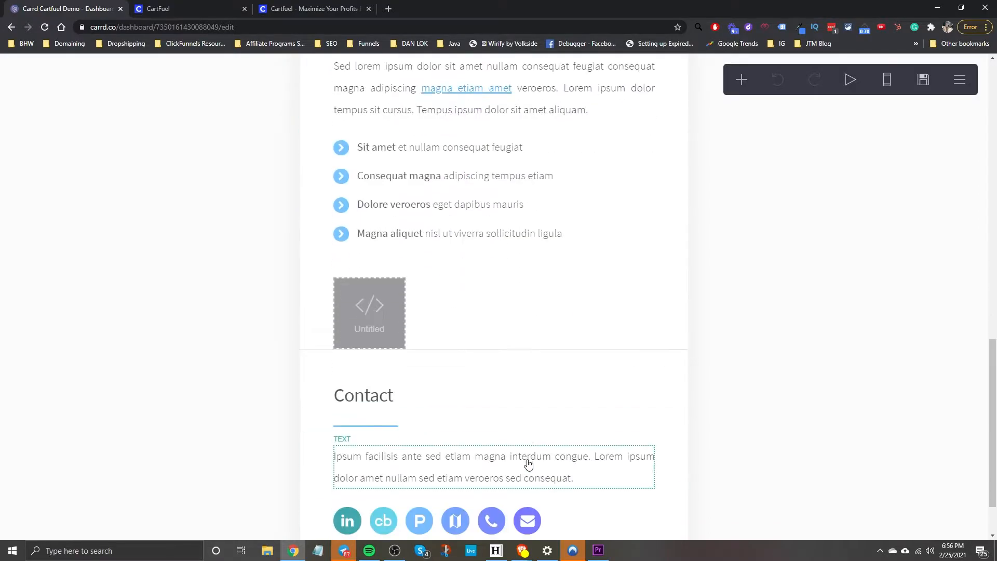
# Delete the Untitled embed and place a new code Embed between the Work list and Contact.
pyautogui.click(387, 240)
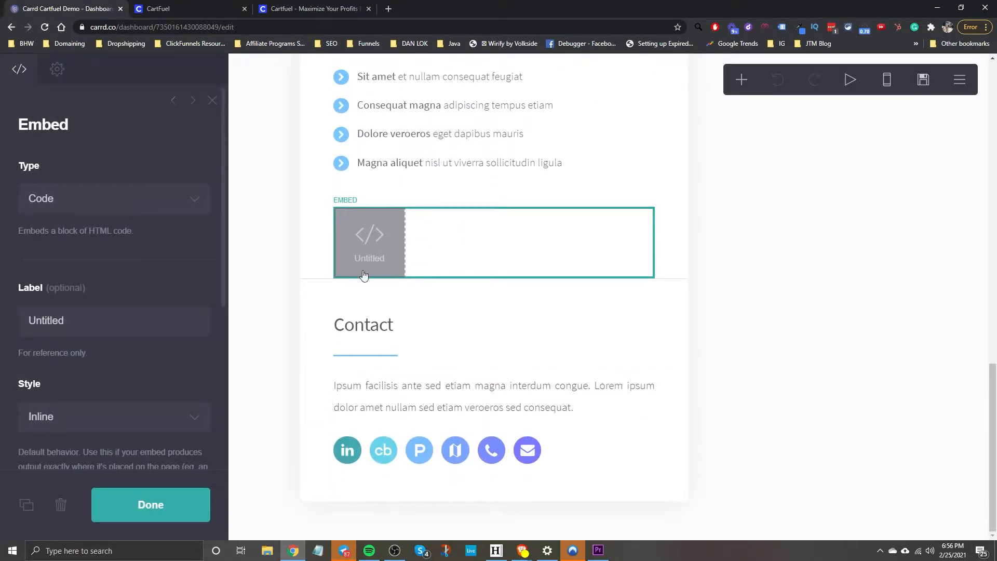
pyautogui.click(54, 508)
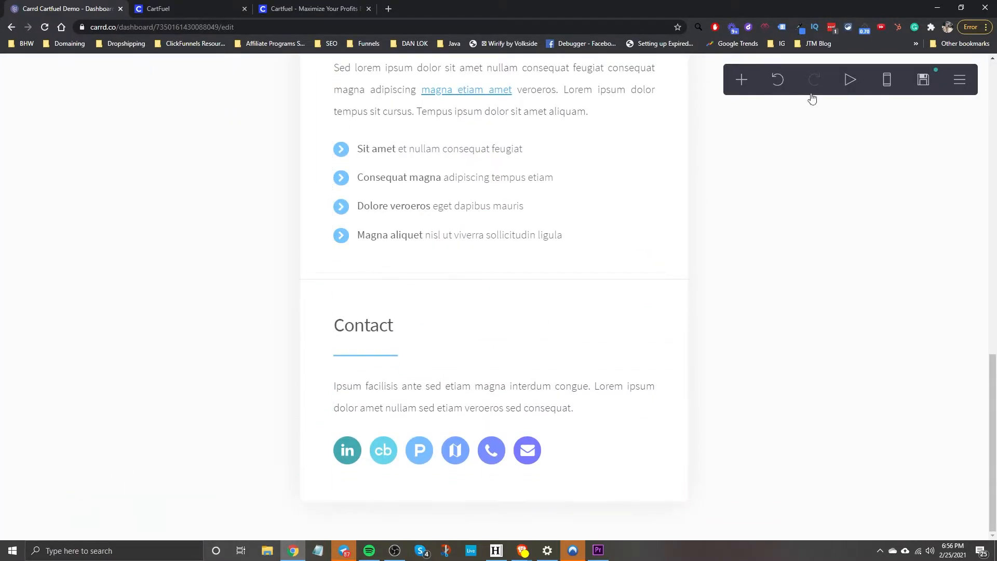
pyautogui.click(742, 82)
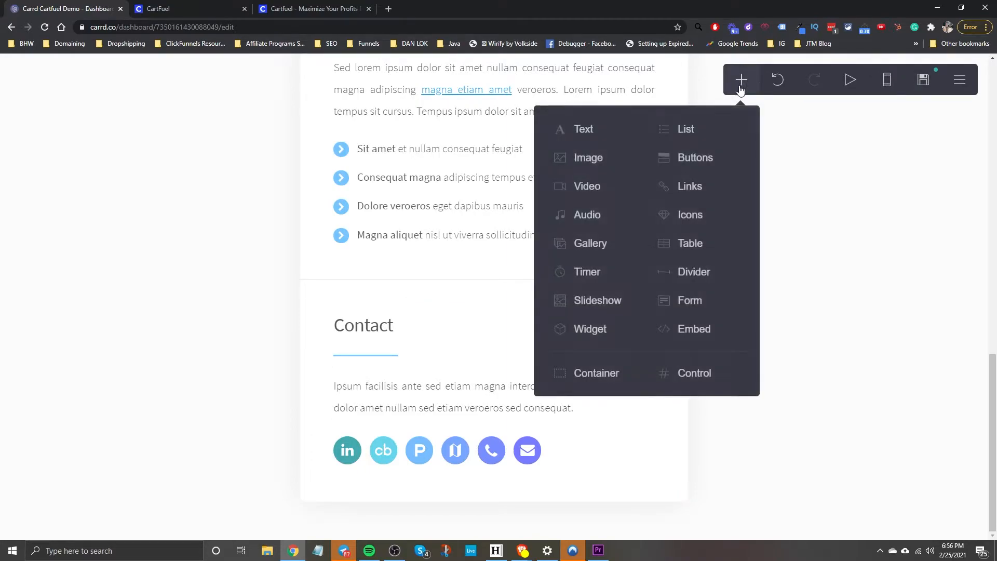
pyautogui.click(692, 333)
pyautogui.moveTo(400, 436); pyautogui.dragTo(377, 166)
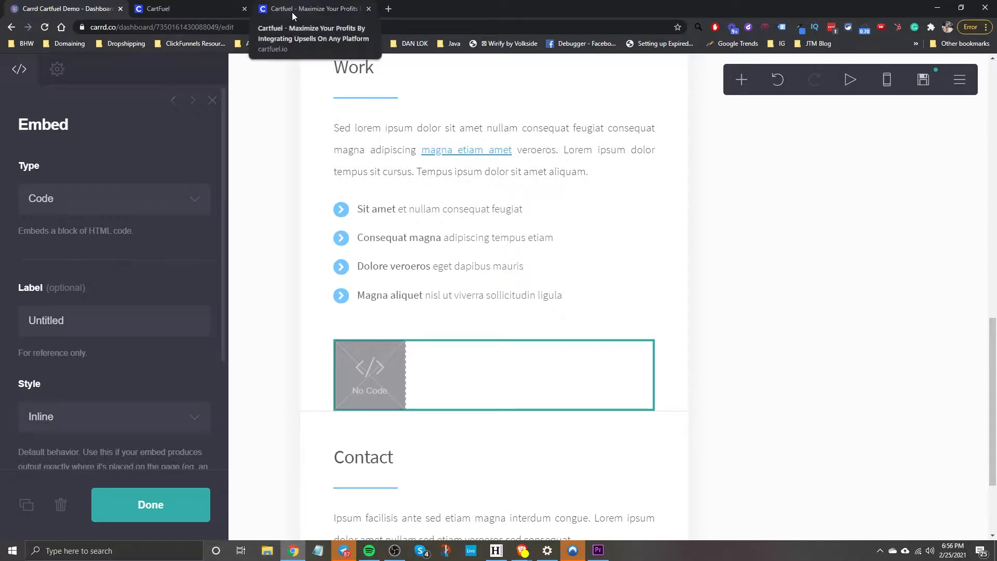
# Go to the Cartfuel products dashboard, dismiss the survey, and start a New Product Sequence.
pyautogui.click(292, 11)
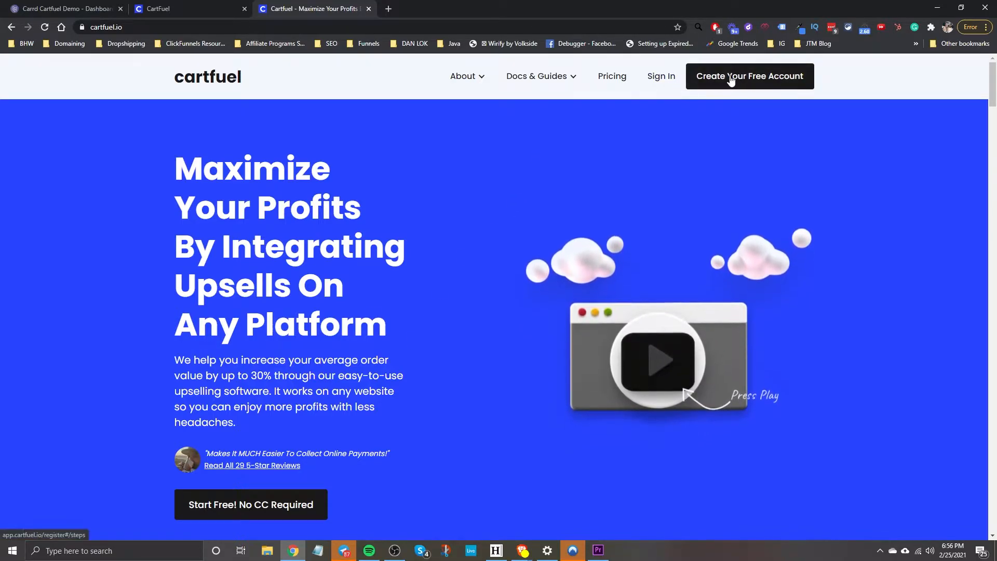
pyautogui.click(195, 14)
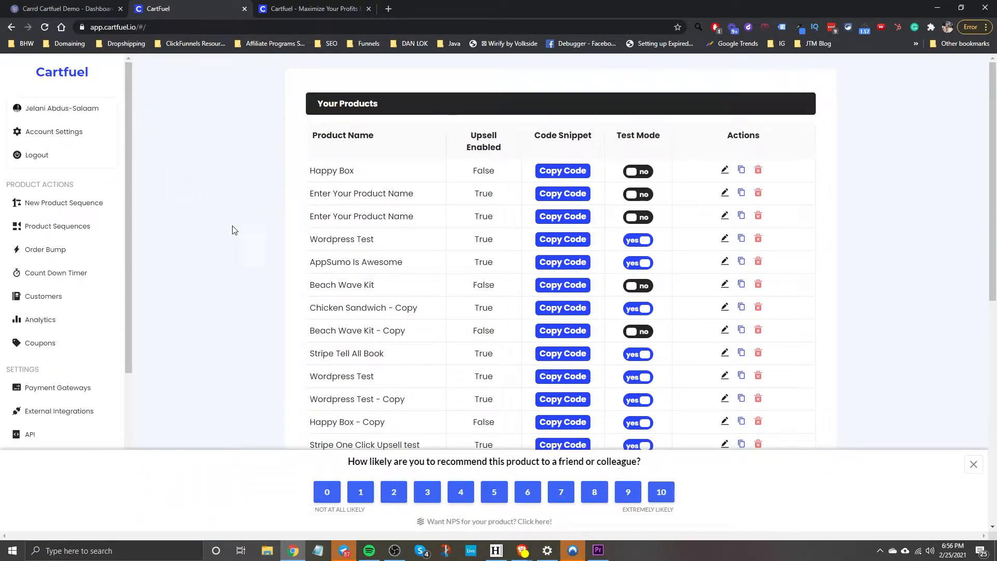
pyautogui.click(973, 464)
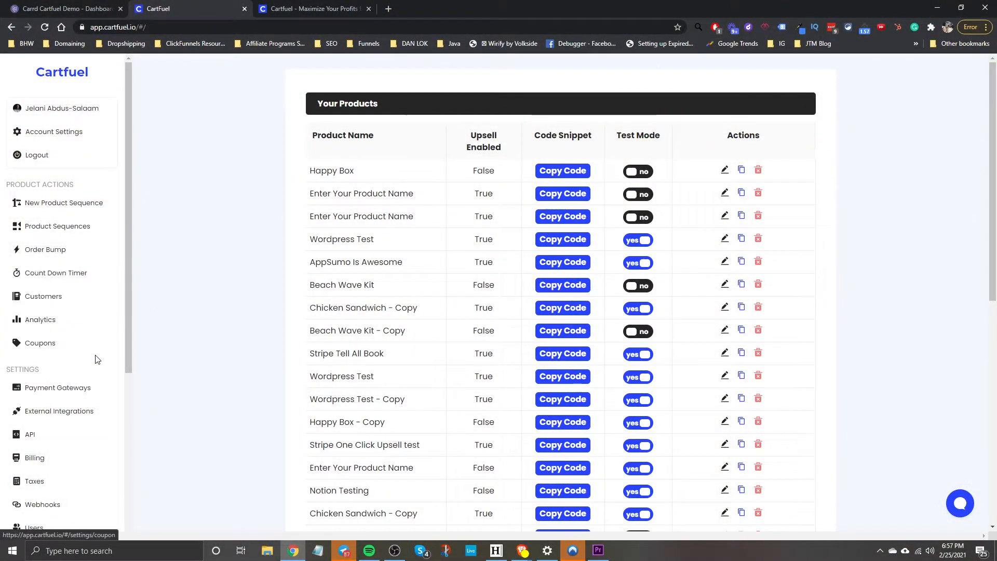
pyautogui.click(72, 204)
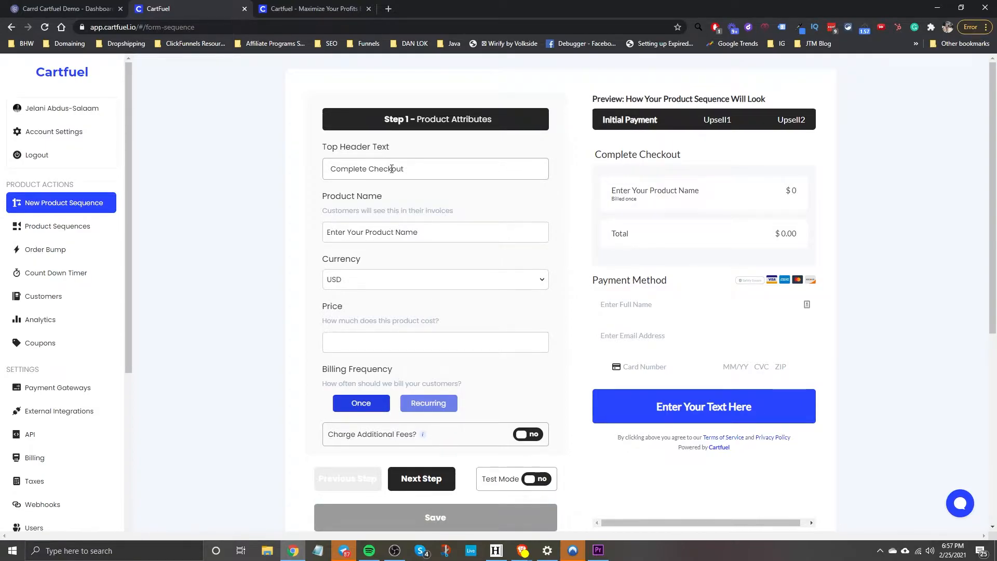
# Try 'This is awesome' as the Top Header Text, then leave the field empty.
pyautogui.moveTo(415, 172); pyautogui.dragTo(313, 173)
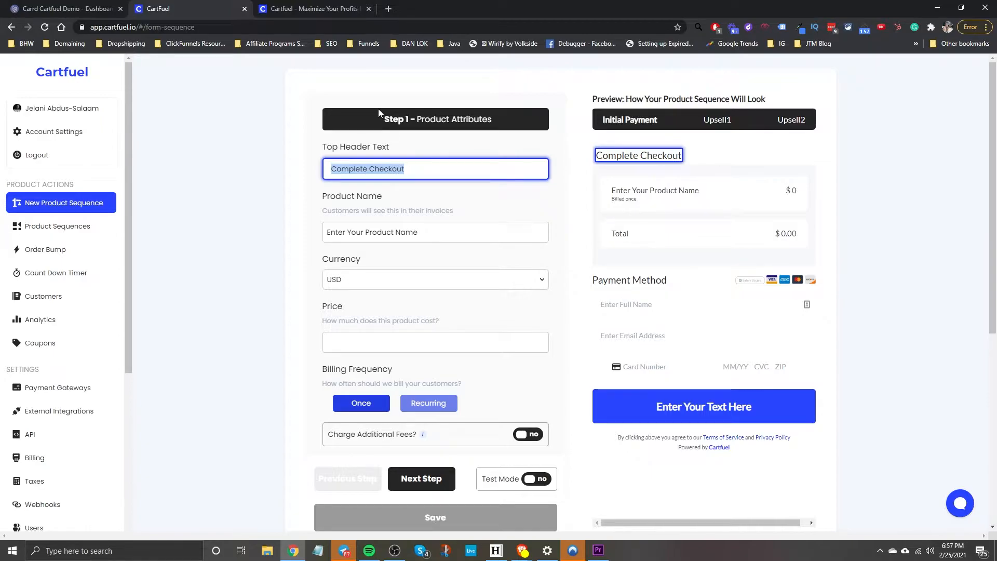
pyautogui.write('This is awesome')
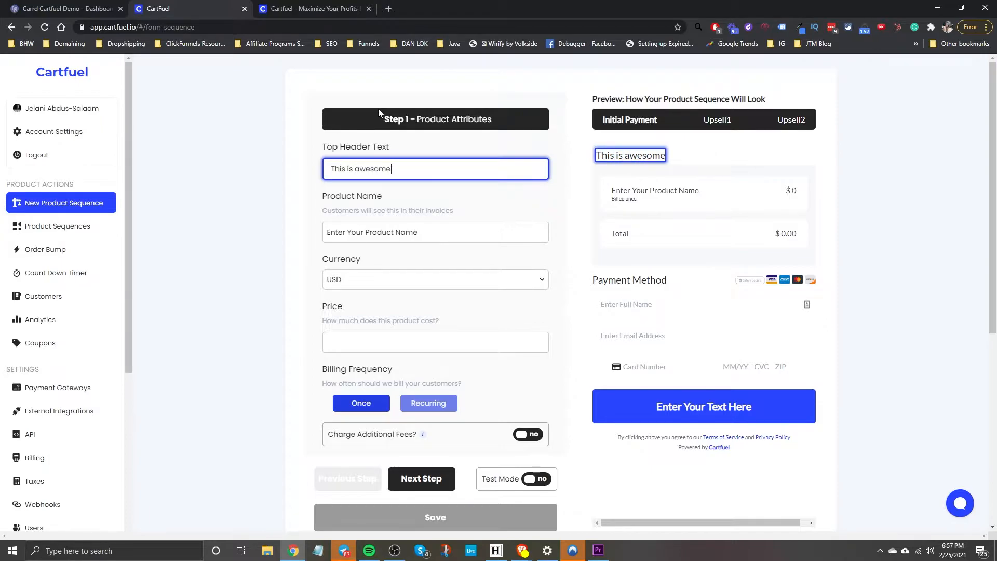
pyautogui.moveTo(408, 167); pyautogui.dragTo(276, 166)
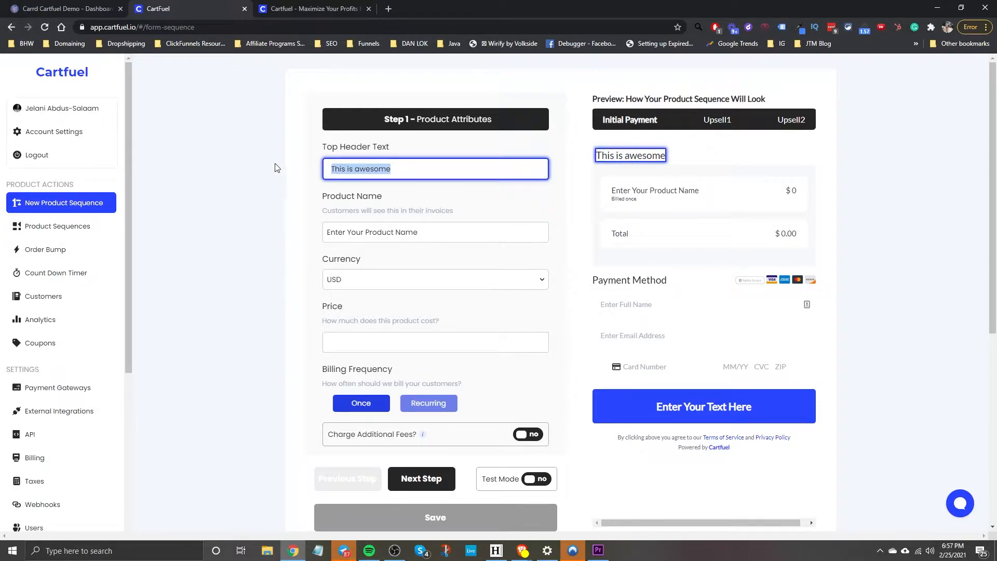
pyautogui.click(86, 13)
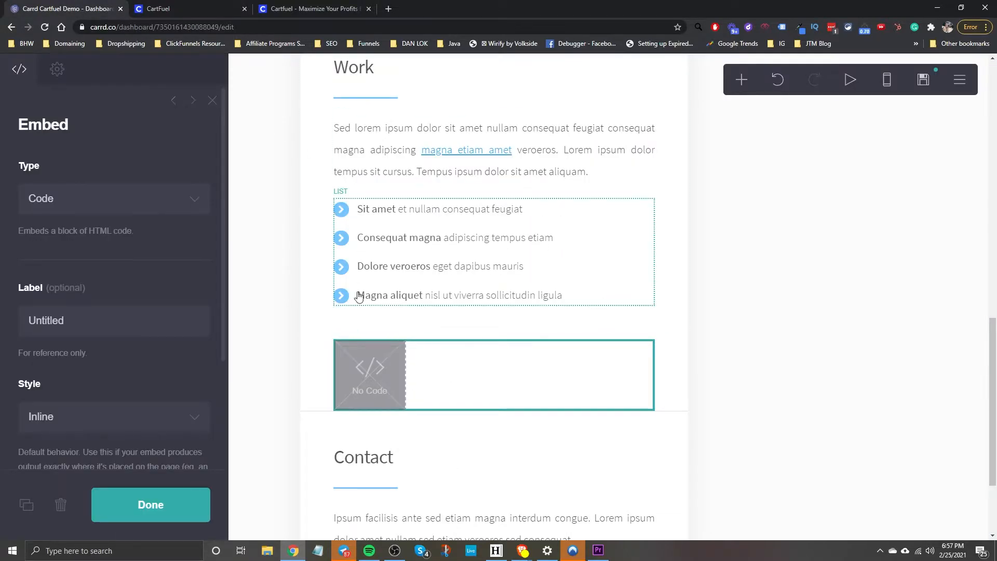
pyautogui.hotkey('ctrl', 'Tab')
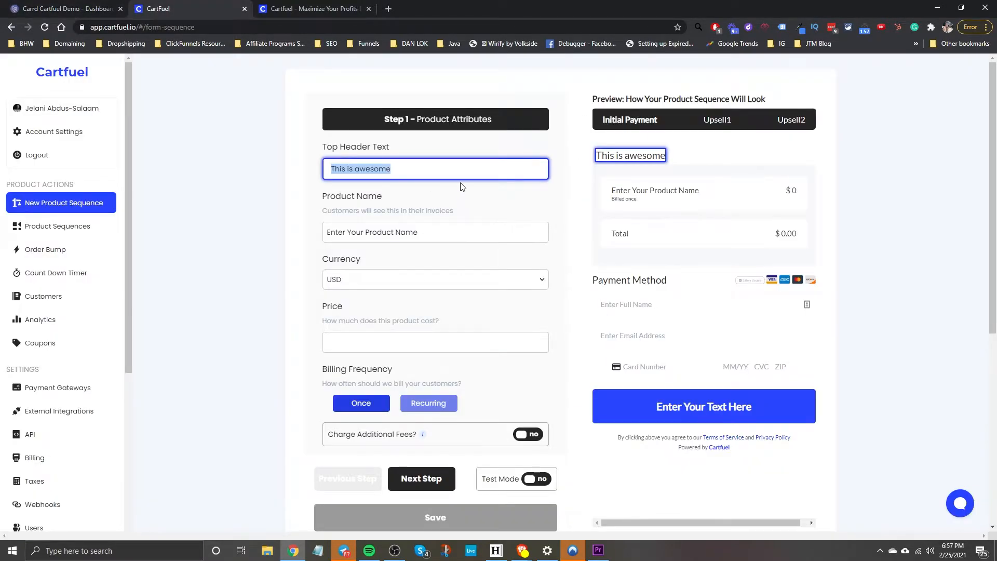
pyautogui.press('BackSpace')
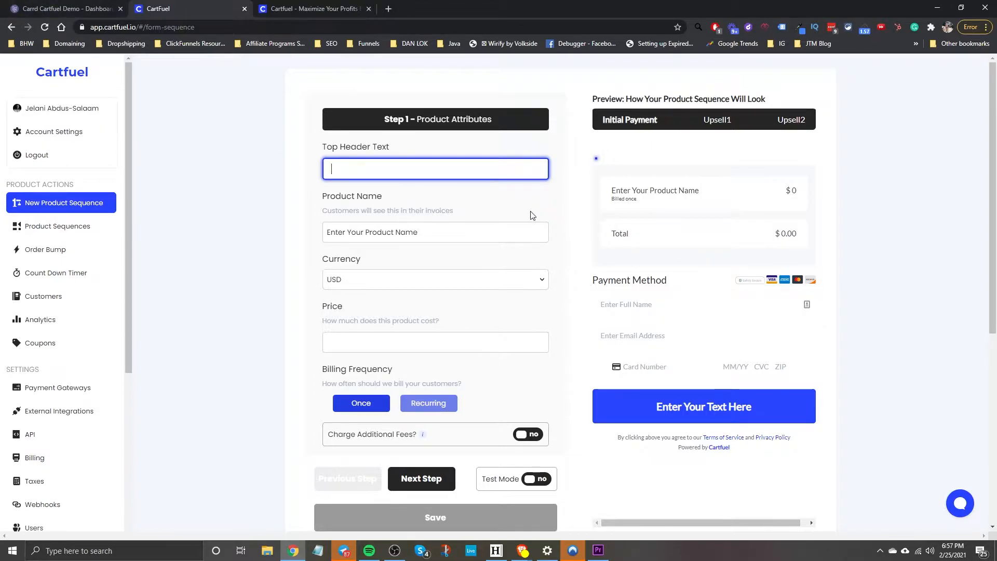
pyautogui.click(320, 198)
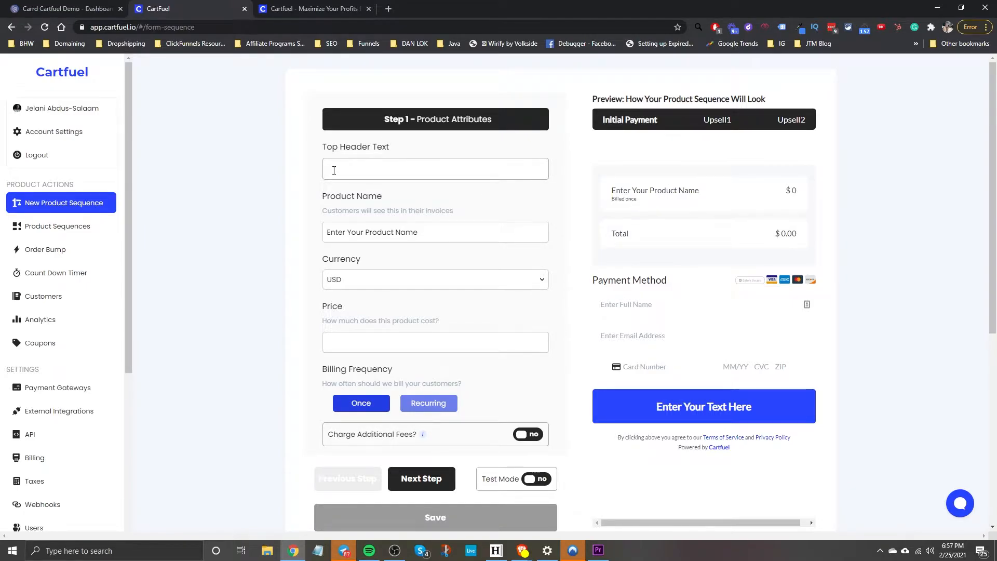
# Replace the placeholder product name with 'Carrd eBook'.
pyautogui.moveTo(432, 232); pyautogui.dragTo(305, 240)
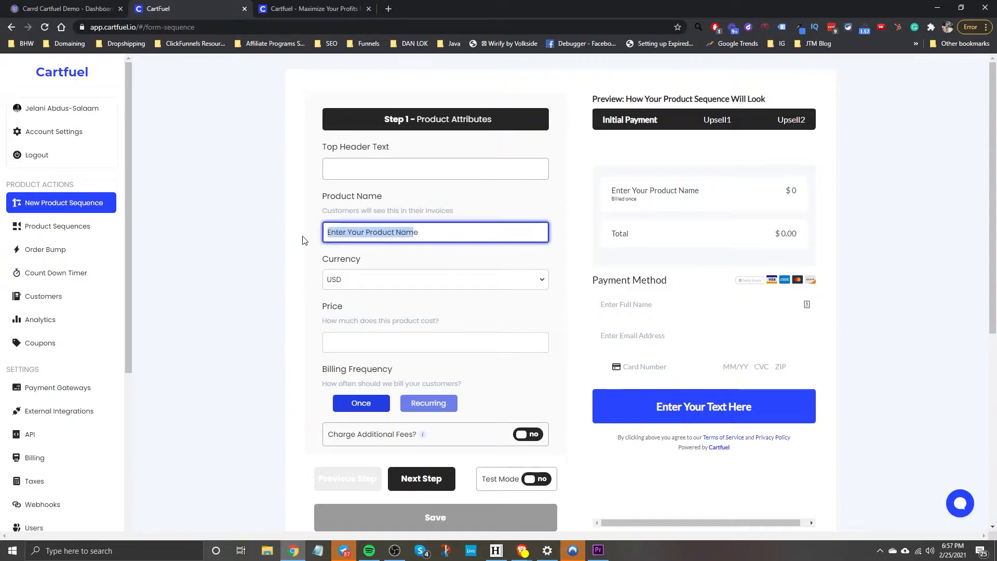
pyautogui.click(439, 232)
pyautogui.moveTo(439, 231); pyautogui.dragTo(263, 223)
pyautogui.write('Carrd eBook')
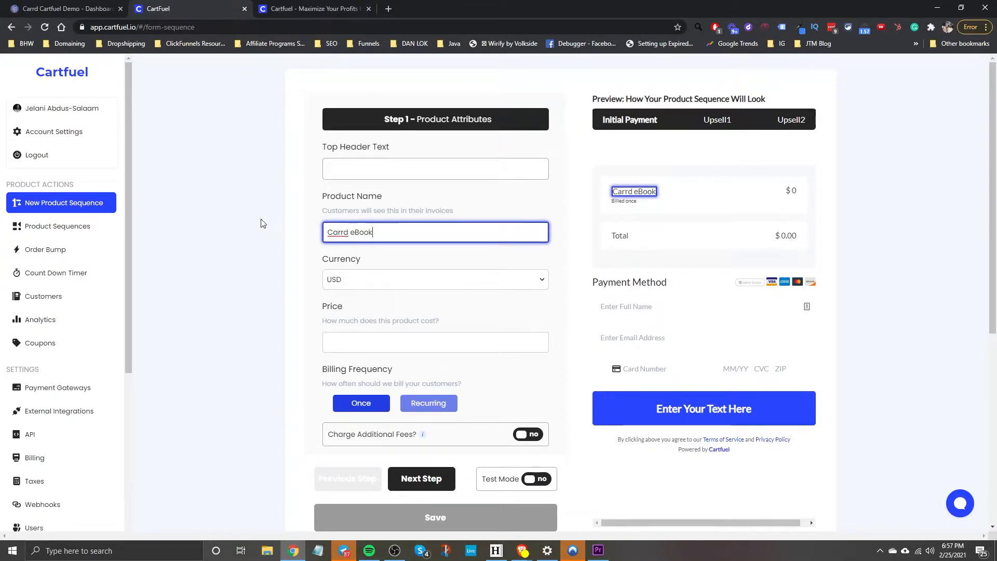
pyautogui.click(359, 341)
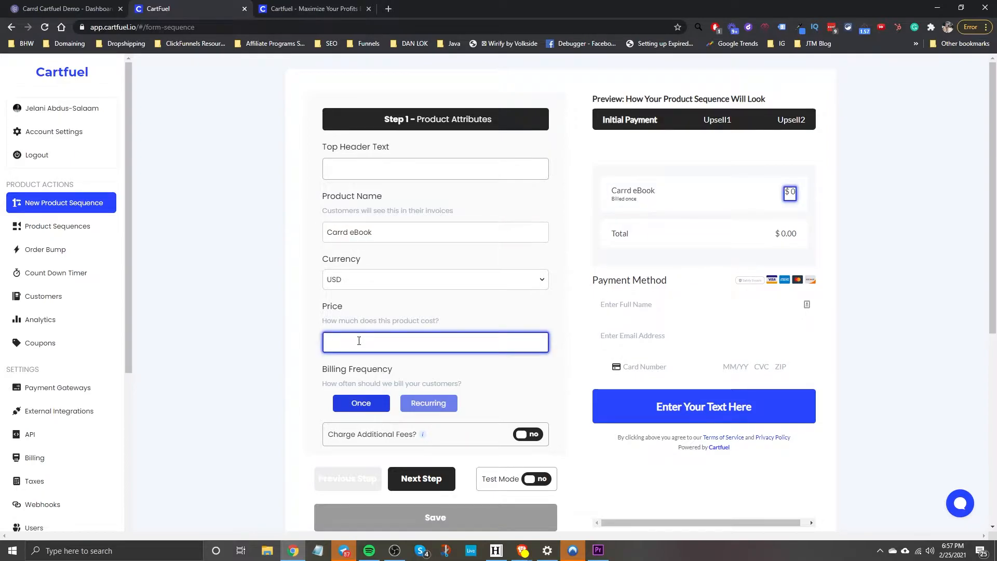
# Try recurring billing with the Happy Box $10 every 1 month plan.
pyautogui.scroll(-2, 419, 364)
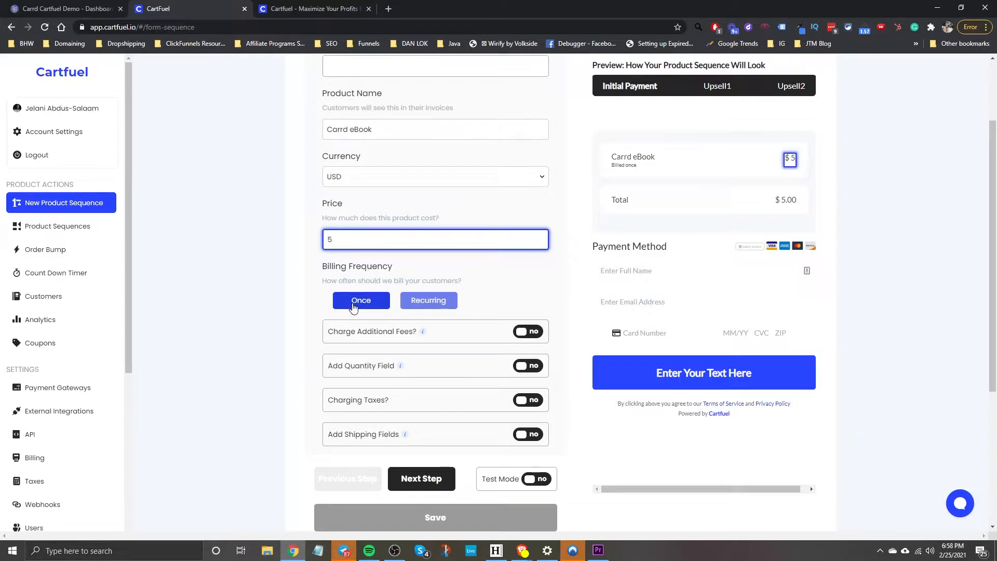
pyautogui.click(439, 301)
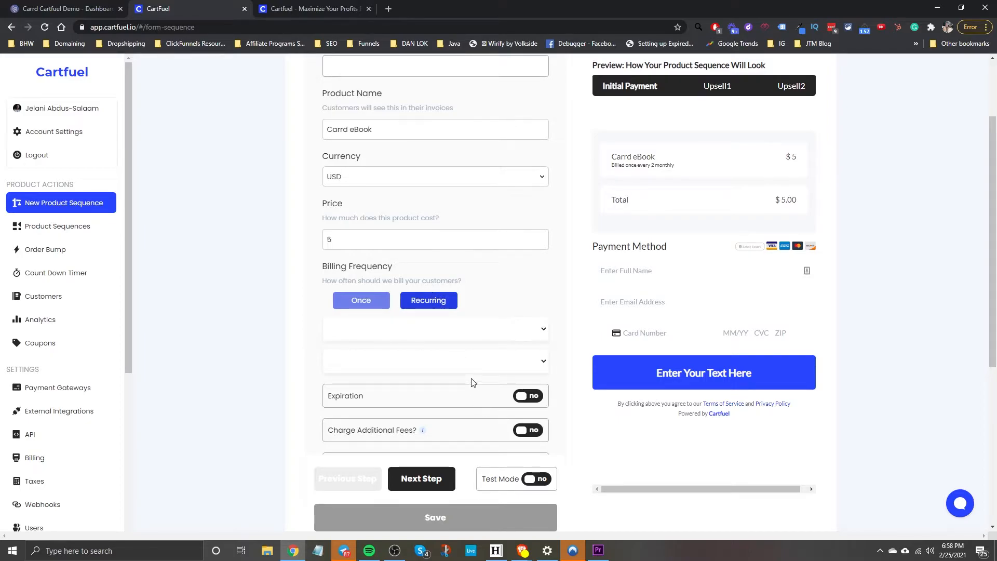
pyautogui.click(418, 331)
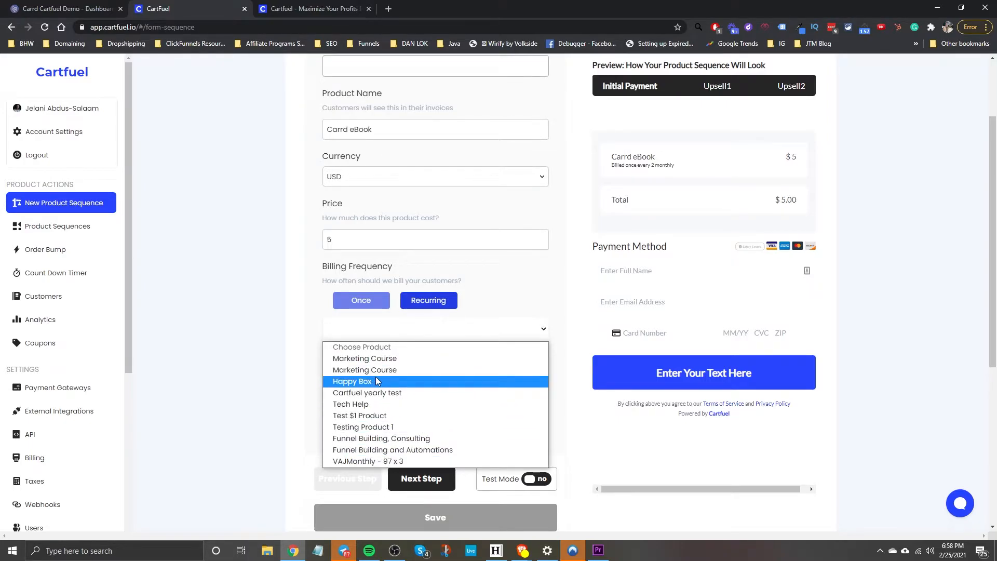
pyautogui.click(336, 384)
pyautogui.click(366, 363)
pyautogui.click(367, 382)
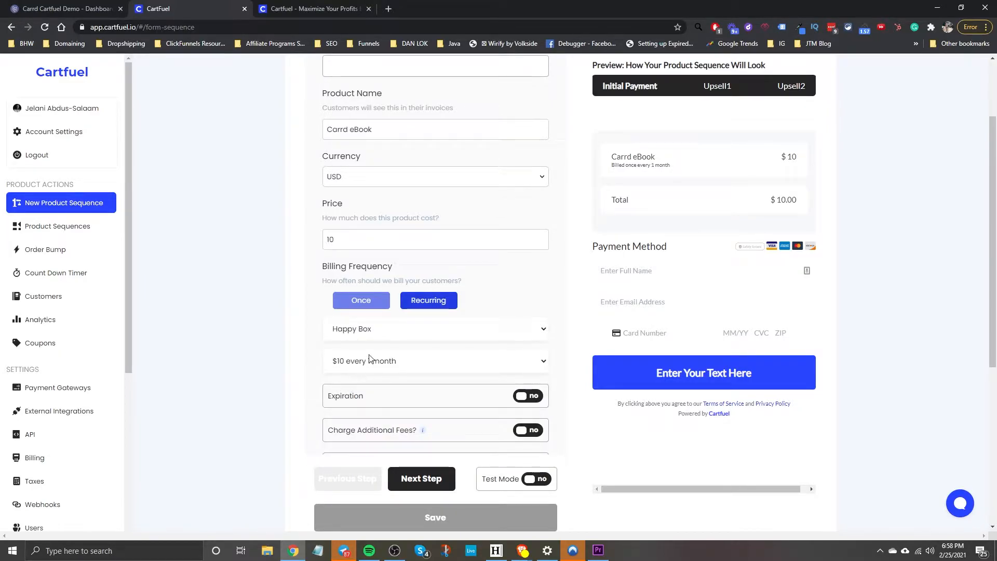
# Switch back to one-time billing at a $5 price and advance to Step 2 Customize.
pyautogui.click(360, 298)
pyautogui.moveTo(343, 240); pyautogui.dragTo(312, 248)
pyautogui.write('5')
pyautogui.click(548, 275)
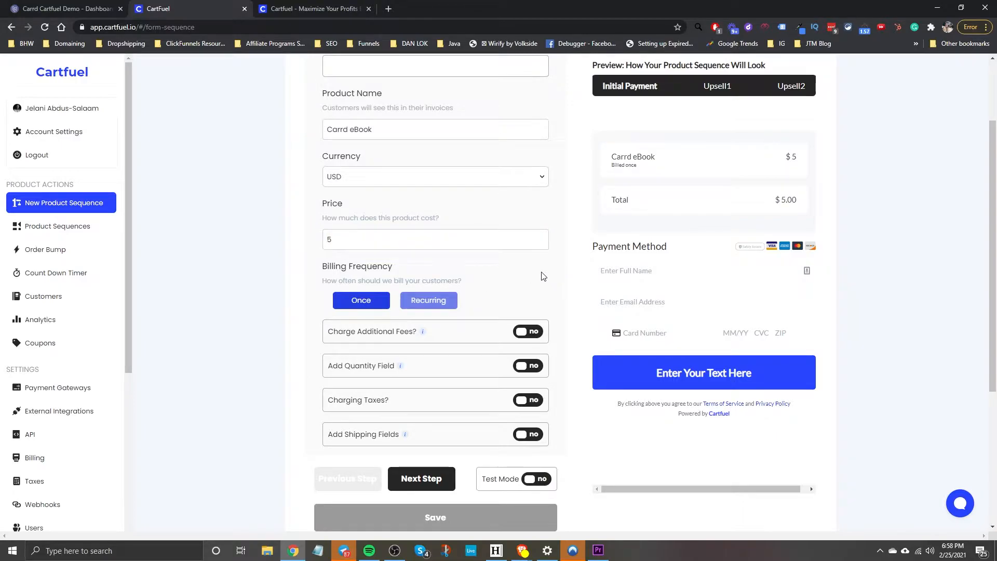
pyautogui.scroll(-4, 457, 284)
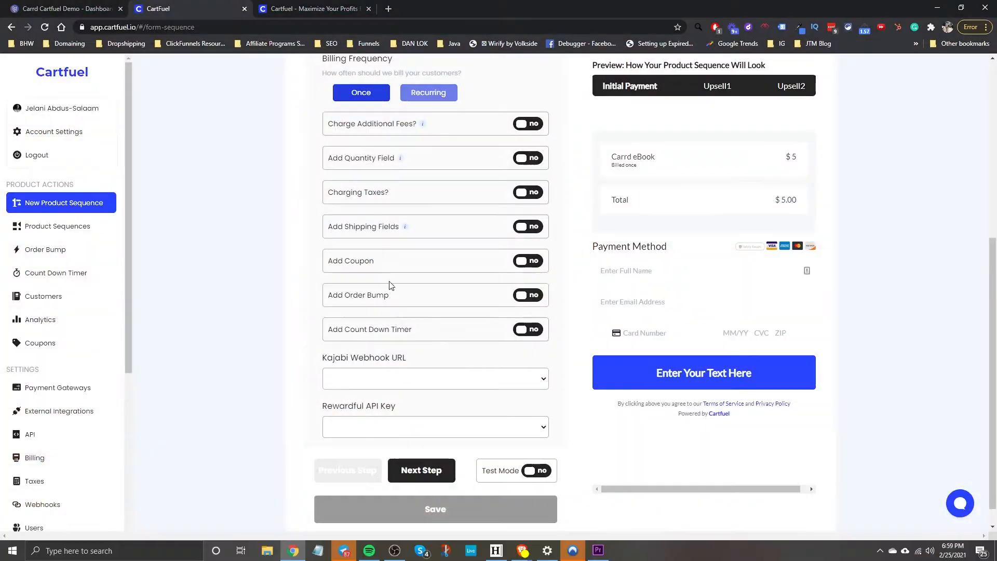
pyautogui.click(426, 470)
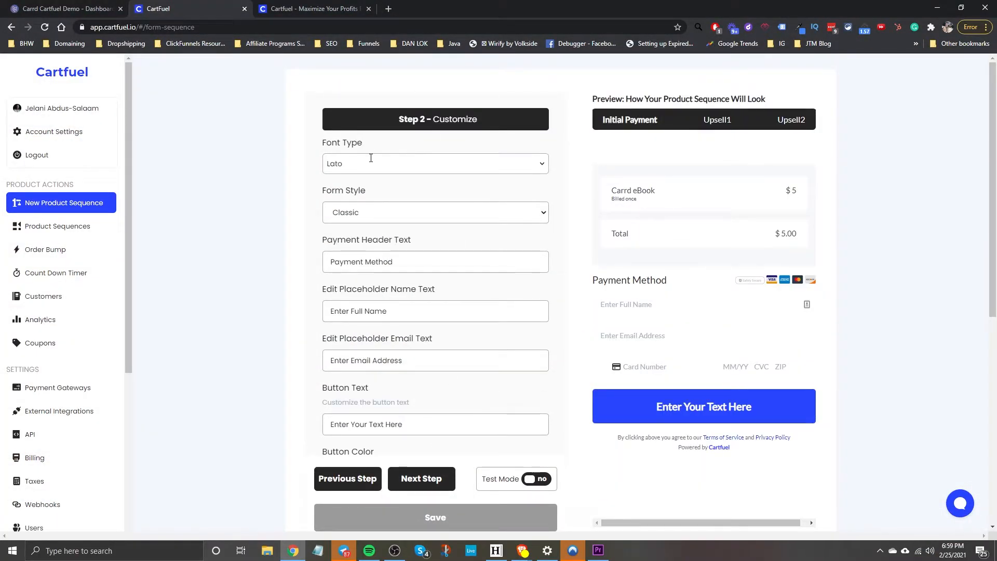
# Set the checkout form font to Poppins.
pyautogui.click(348, 163)
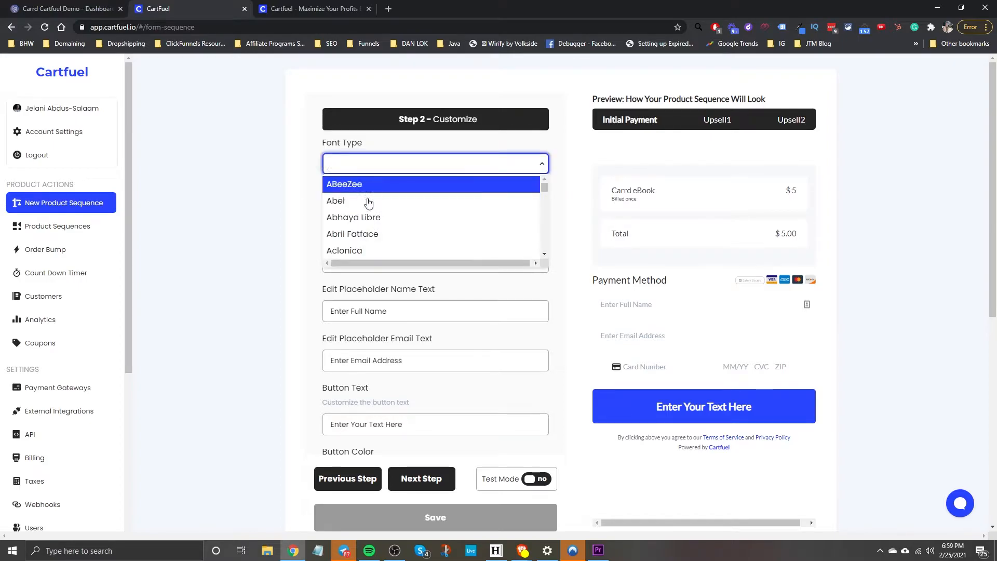
pyautogui.write('popp')
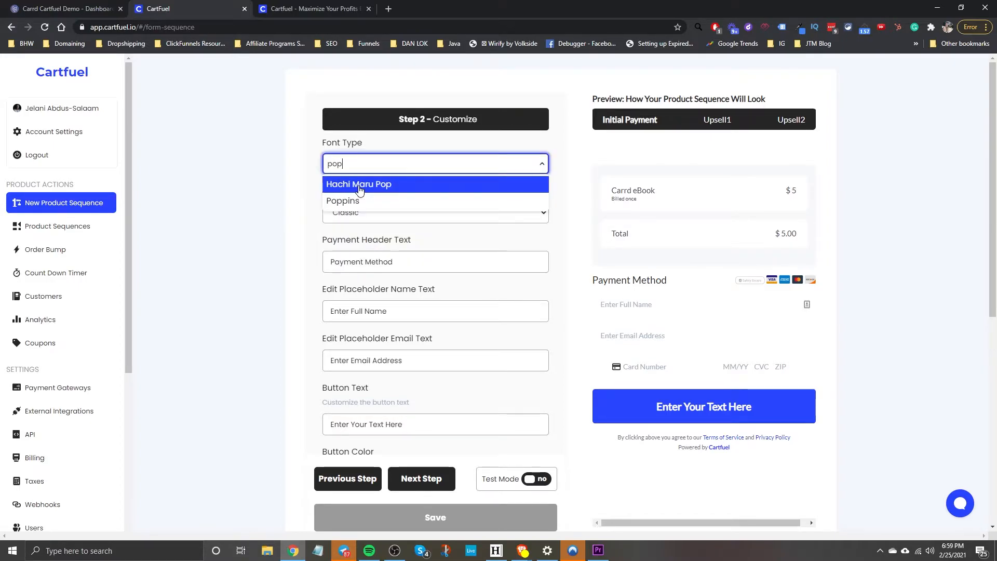
pyautogui.click(361, 185)
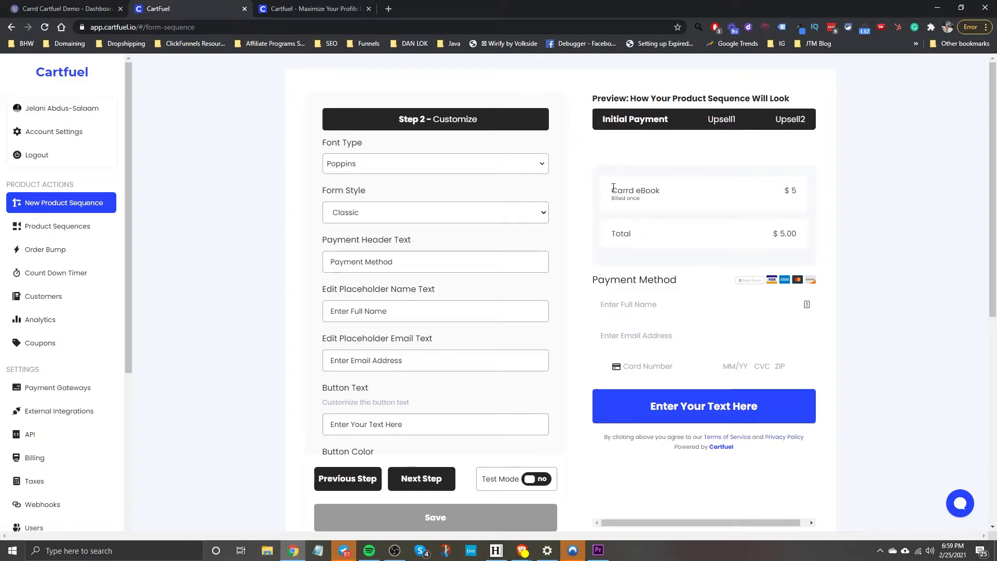
# Preview the Two Steps form style, then revert the form style to Classic.
pyautogui.click(340, 213)
pyautogui.click(355, 242)
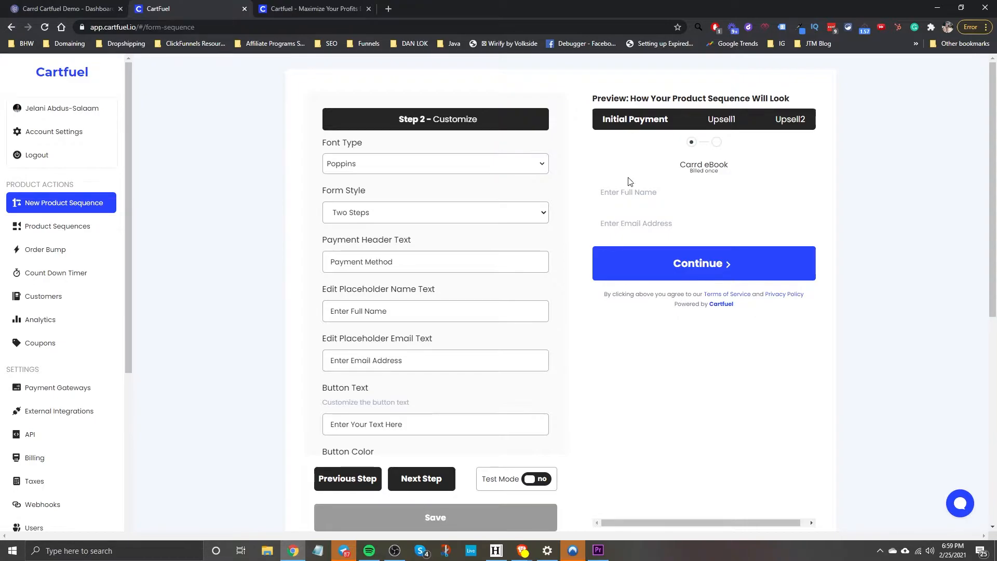
pyautogui.click(690, 255)
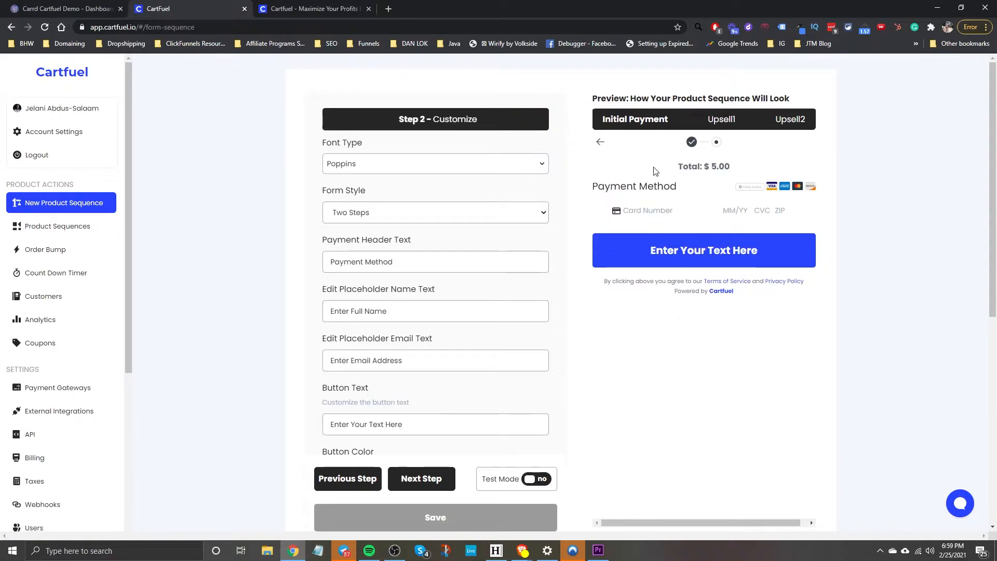
pyautogui.click(600, 142)
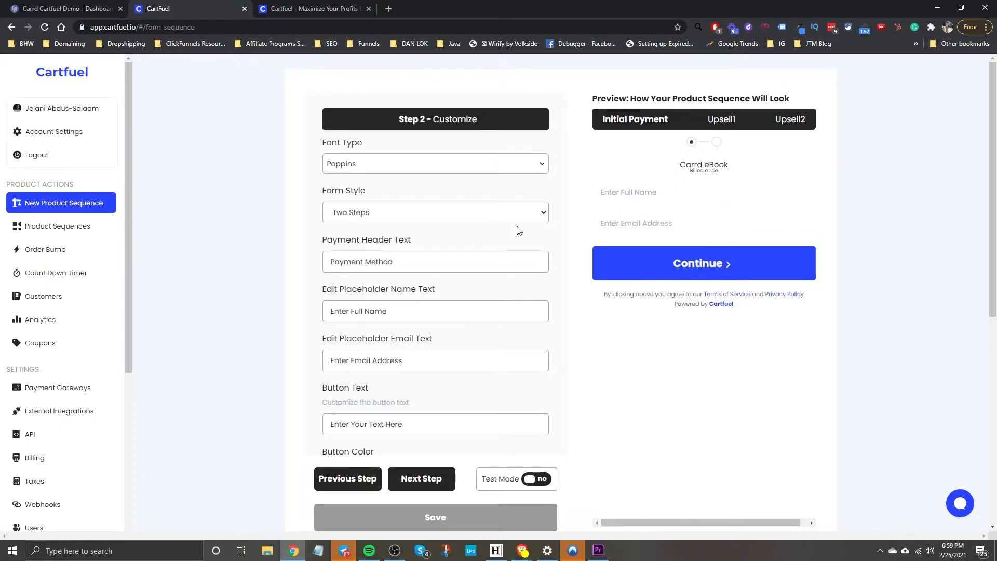
pyautogui.click(367, 221)
pyautogui.click(358, 229)
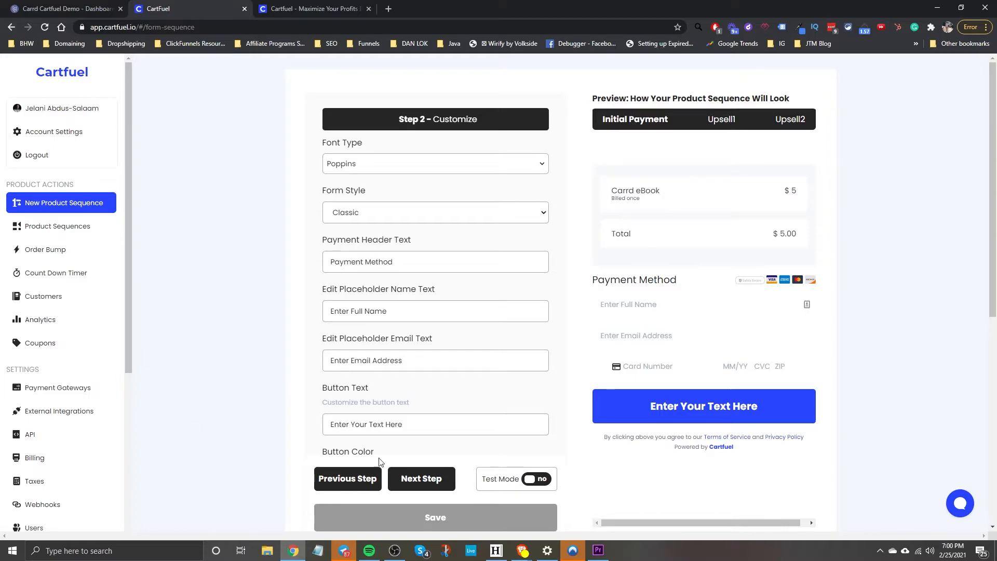
# Retitle the payment header 'Enter Your Details' and append 'Here' to both name and email placeholders.
pyautogui.moveTo(395, 272); pyautogui.dragTo(318, 267)
pyautogui.write('E')
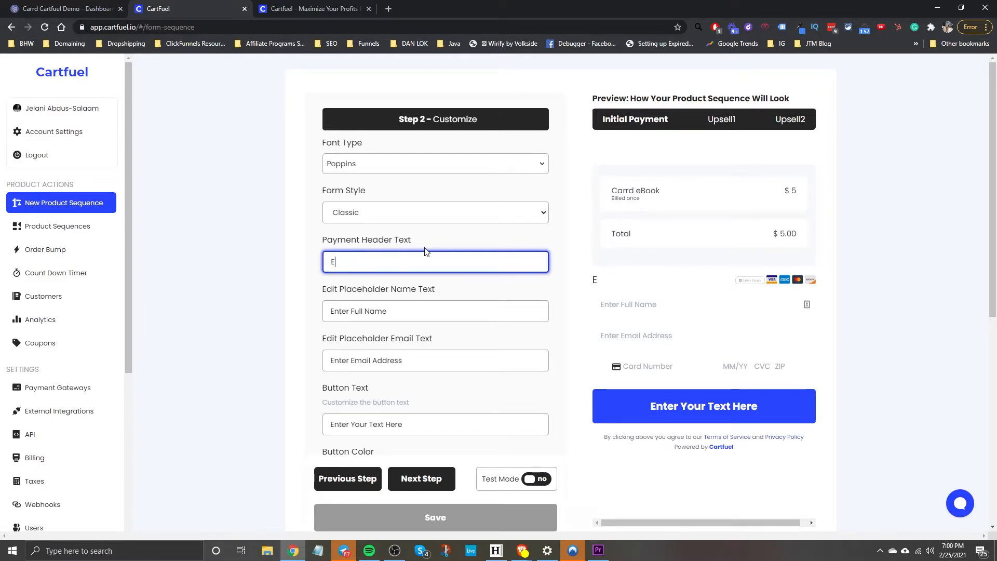
pyautogui.write('nter Your Details')
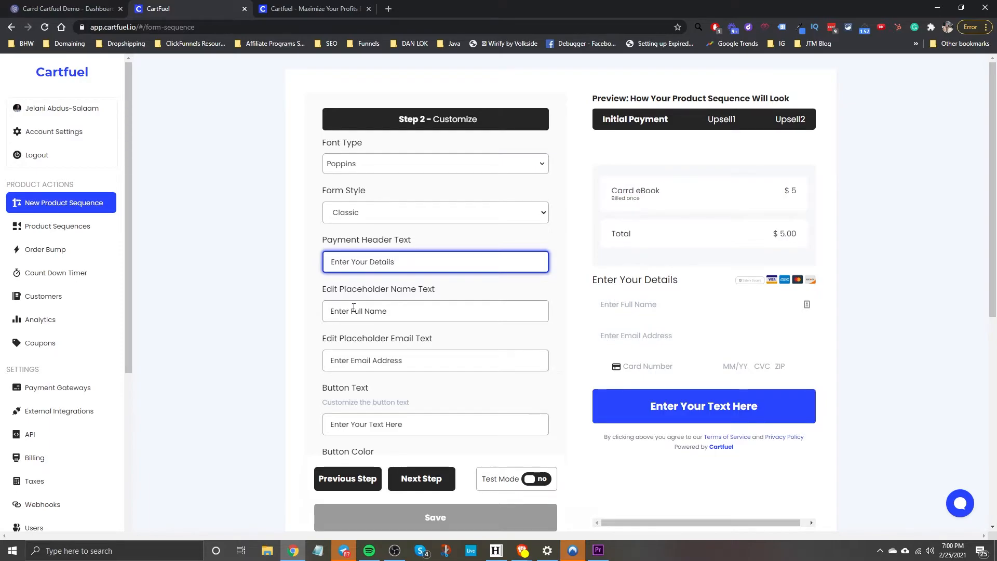
pyautogui.click(405, 315)
pyautogui.write('Here')
pyautogui.click(416, 355)
pyautogui.write('Here')
# Set the checkout button text to 'Yes, I want this eBook!'.
pyautogui.scroll(-2, 446, 378)
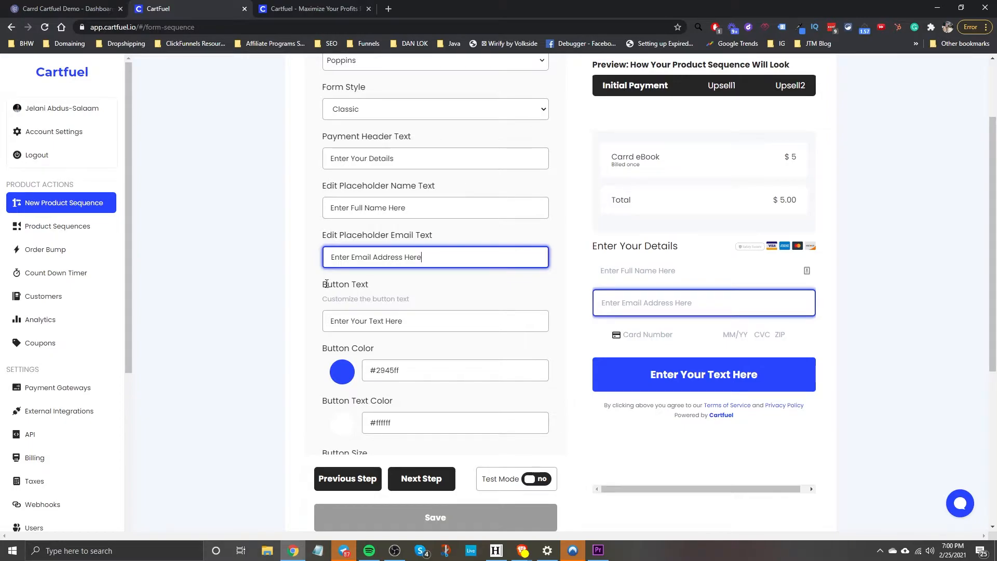
pyautogui.moveTo(410, 318); pyautogui.dragTo(294, 322)
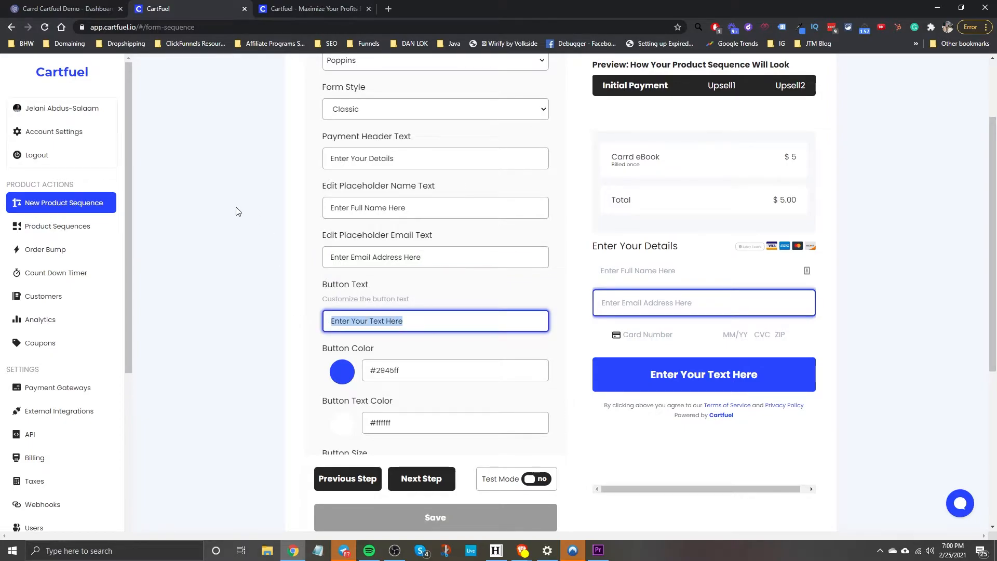
pyautogui.write('Yes, I want th')
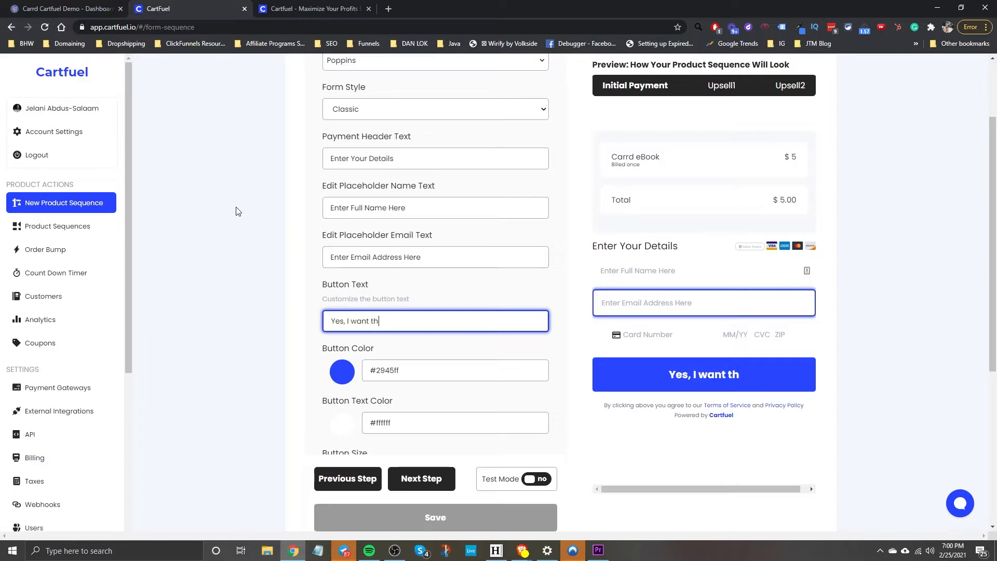
pyautogui.write('is eBook!')
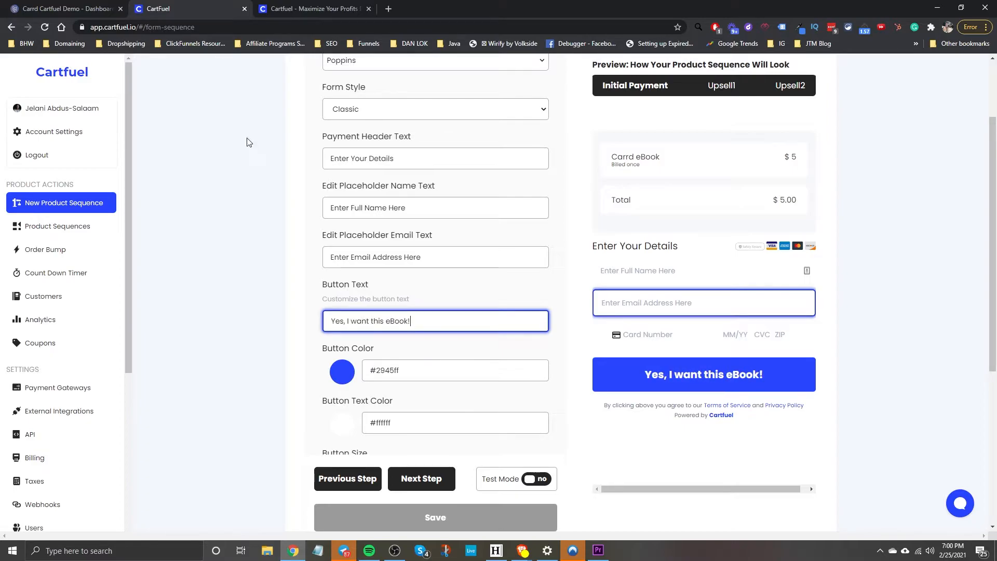
pyautogui.click(244, 148)
# Color the checkout button light blue #0aafff while keeping its text white.
pyautogui.click(335, 377)
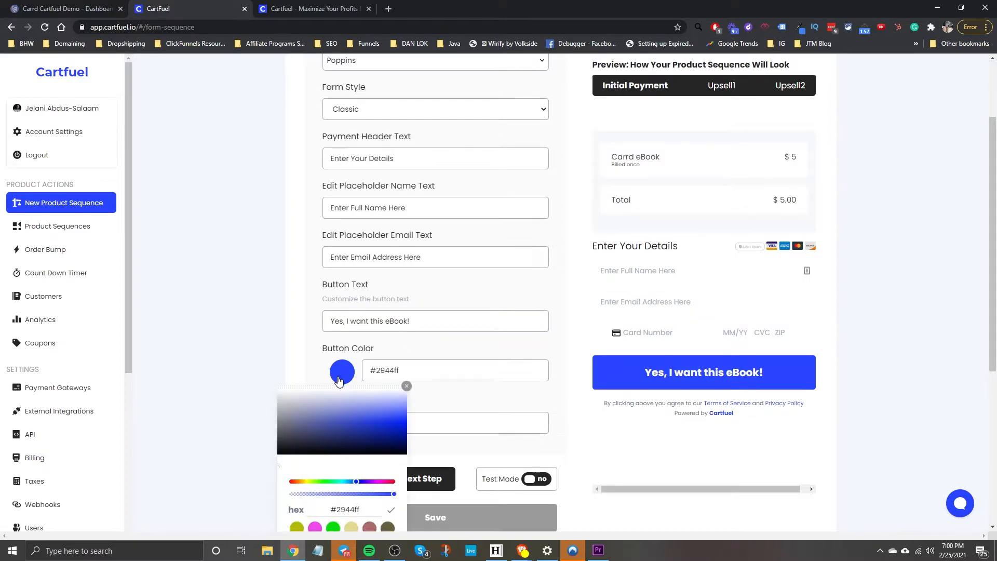
pyautogui.click(278, 453)
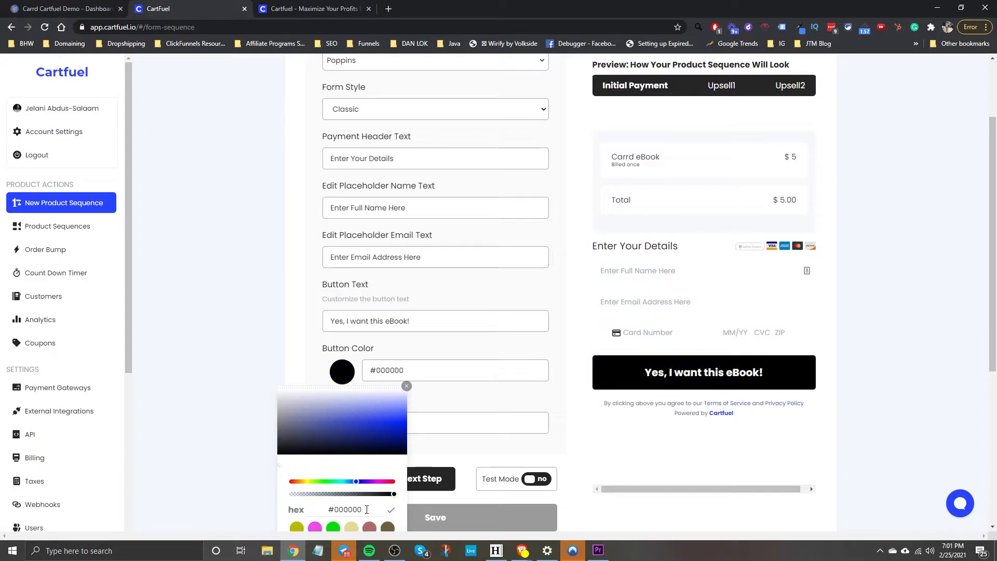
pyautogui.moveTo(353, 423)
pyautogui.mouseDown()
pyautogui.moveTo(344, 409)
pyautogui.moveTo(368, 428)
pyautogui.moveTo(347, 422)
pyautogui.mouseUp()
pyautogui.click(354, 482)
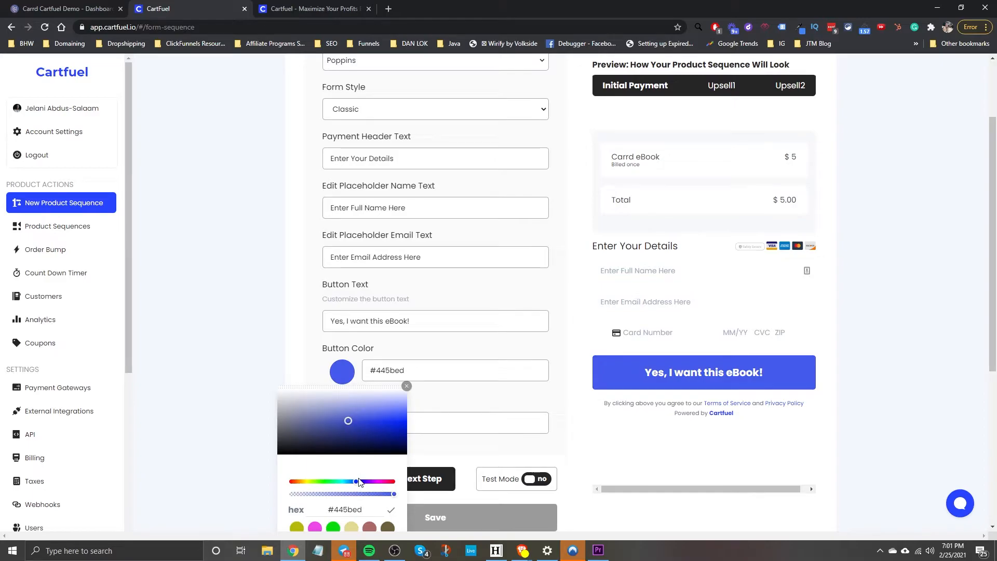
pyautogui.moveTo(356, 486); pyautogui.dragTo(351, 482)
pyautogui.moveTo(359, 415); pyautogui.dragTo(400, 407)
pyautogui.click(296, 343)
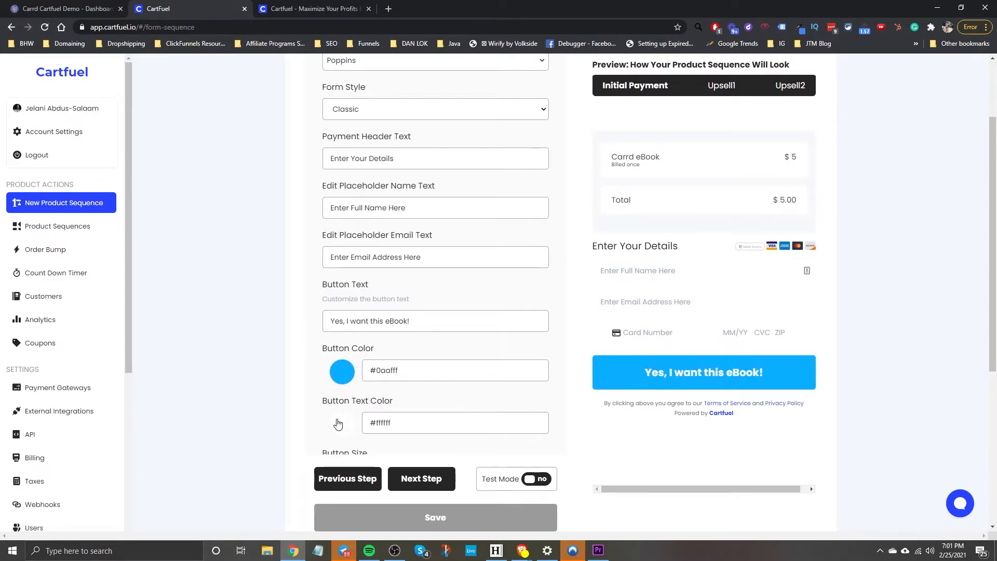
pyautogui.click(340, 423)
pyautogui.moveTo(346, 444); pyautogui.dragTo(264, 417)
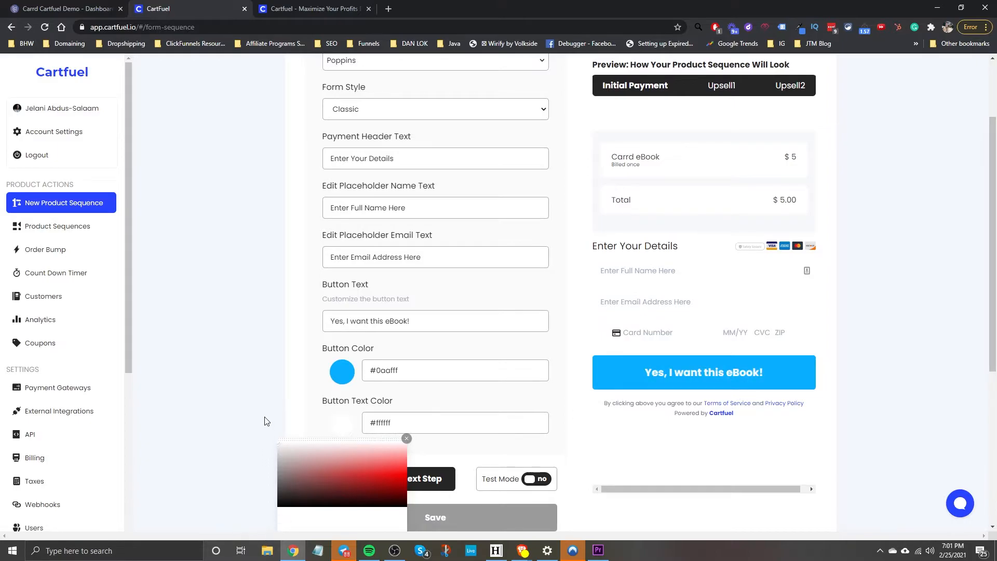
pyautogui.click(305, 372)
# Make the button slightly larger and set Button Radius Size to maximum.
pyautogui.scroll(-4, 337, 359)
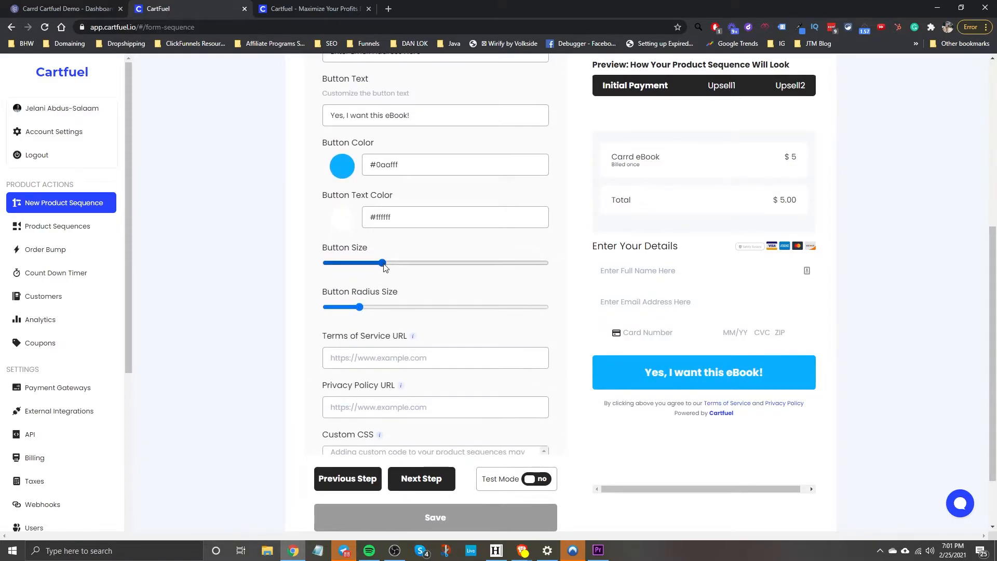
pyautogui.moveTo(383, 263); pyautogui.dragTo(404, 263)
pyautogui.moveTo(387, 307); pyautogui.dragTo(580, 325)
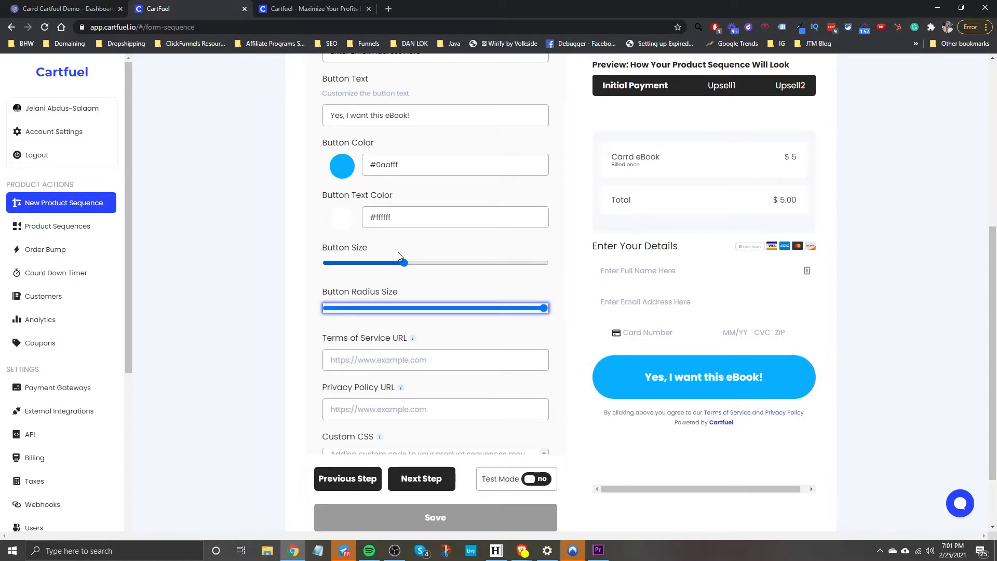
pyautogui.moveTo(404, 262); pyautogui.dragTo(382, 264)
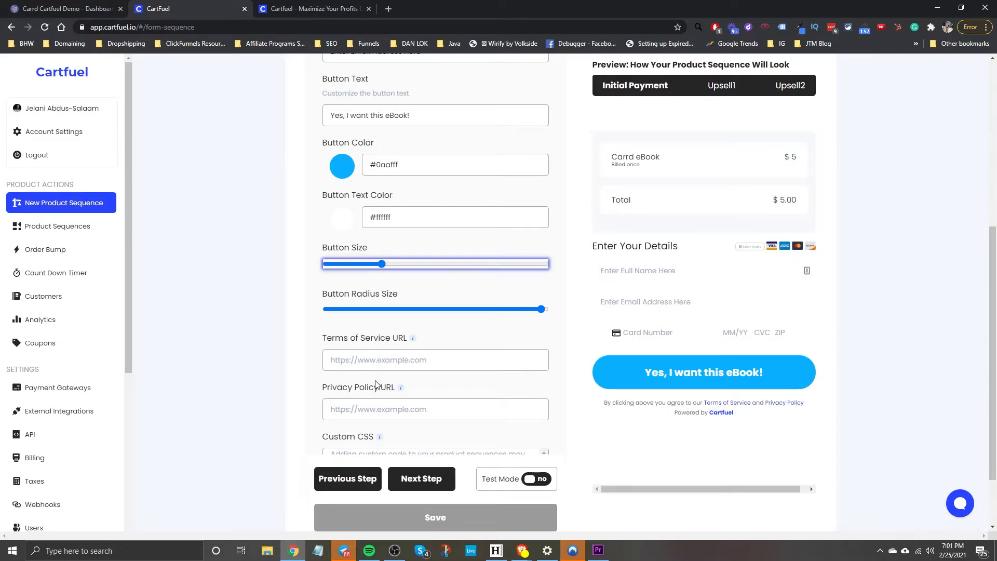
# Advance to Step 3 Page After Purchase, then return to the Carrd Cartfuel Demo editor.
pyautogui.scroll(-2, 382, 387)
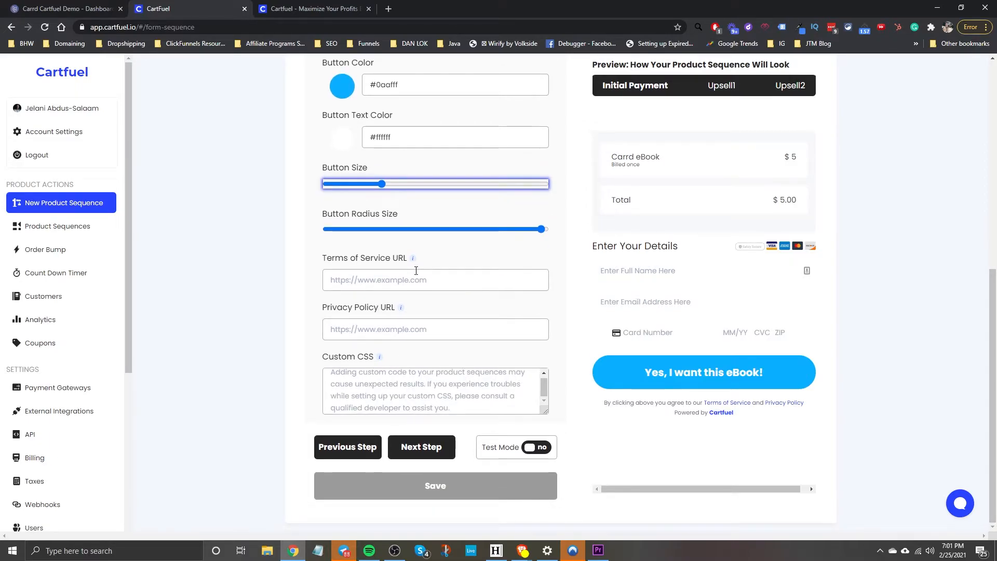
pyautogui.rightClick(716, 408)
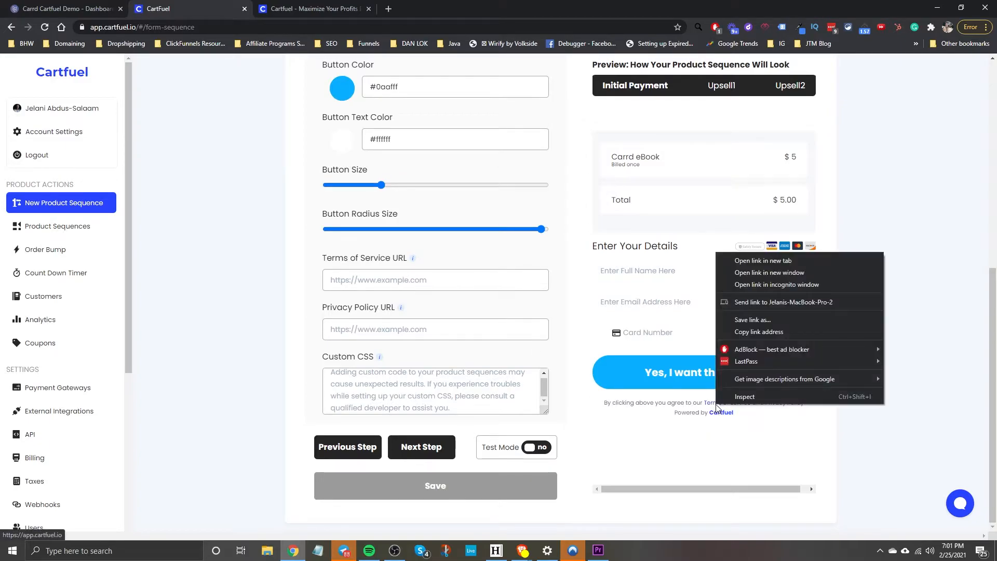
pyautogui.click(726, 430)
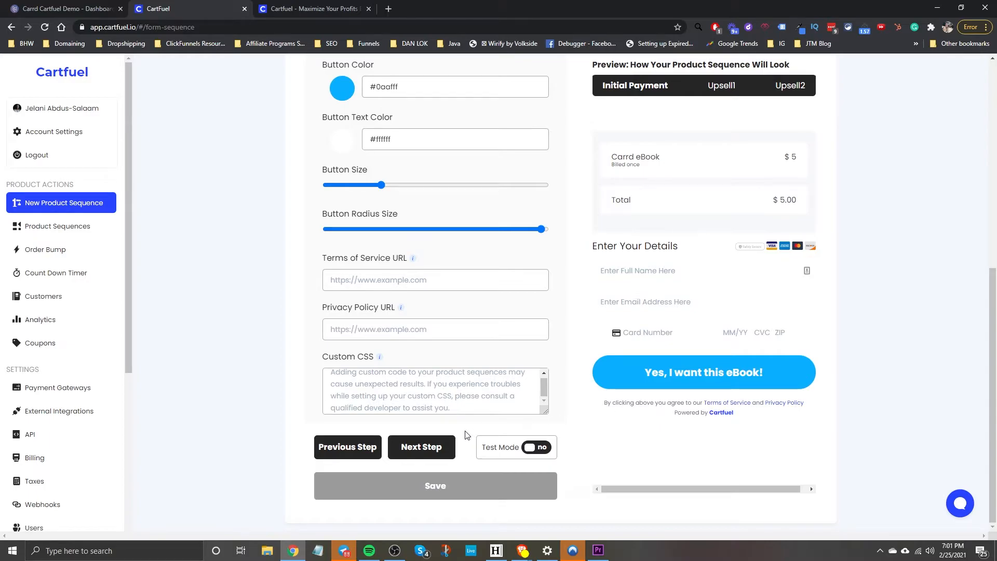
pyautogui.click(423, 450)
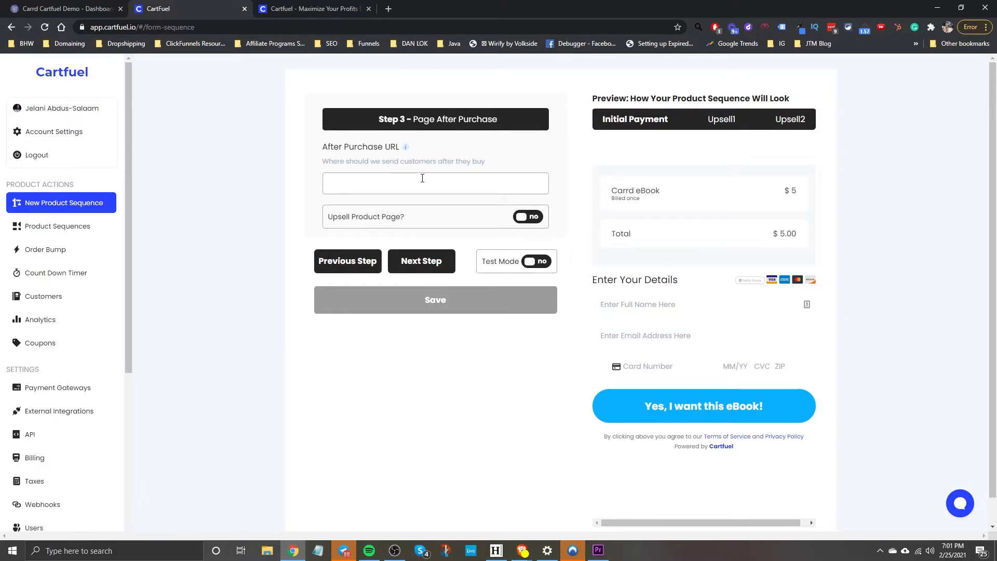
pyautogui.click(68, 9)
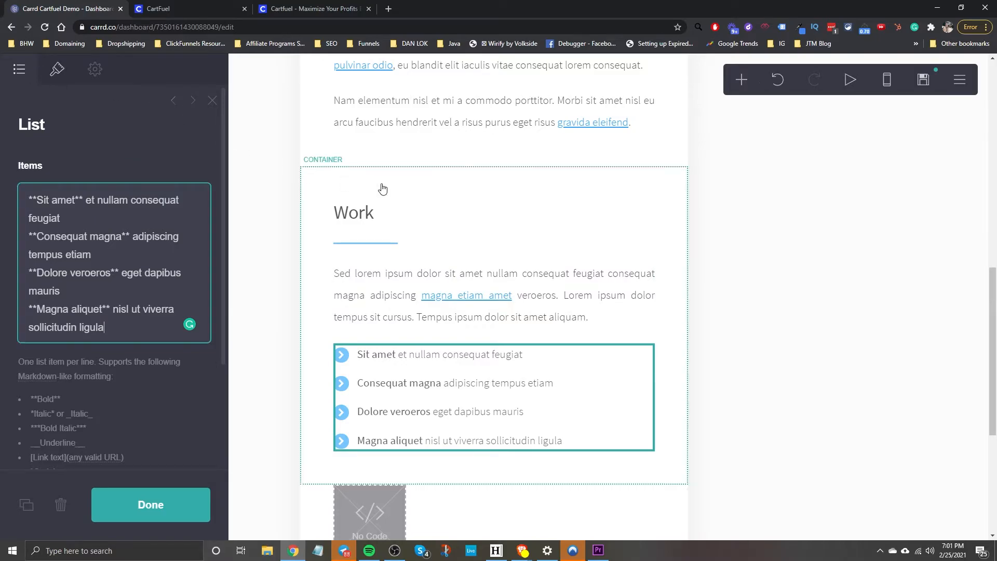
# Close the List panel after reviewing the Work section's four items.
pyautogui.scroll(-3, 323, 430)
pyautogui.scroll(-2, 323, 431)
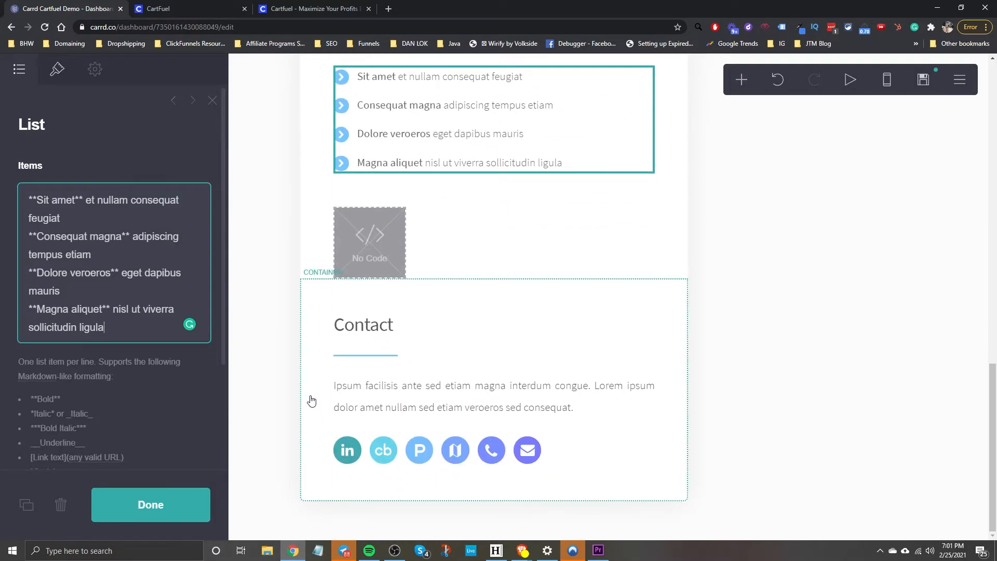
pyautogui.scroll(15, 311, 401)
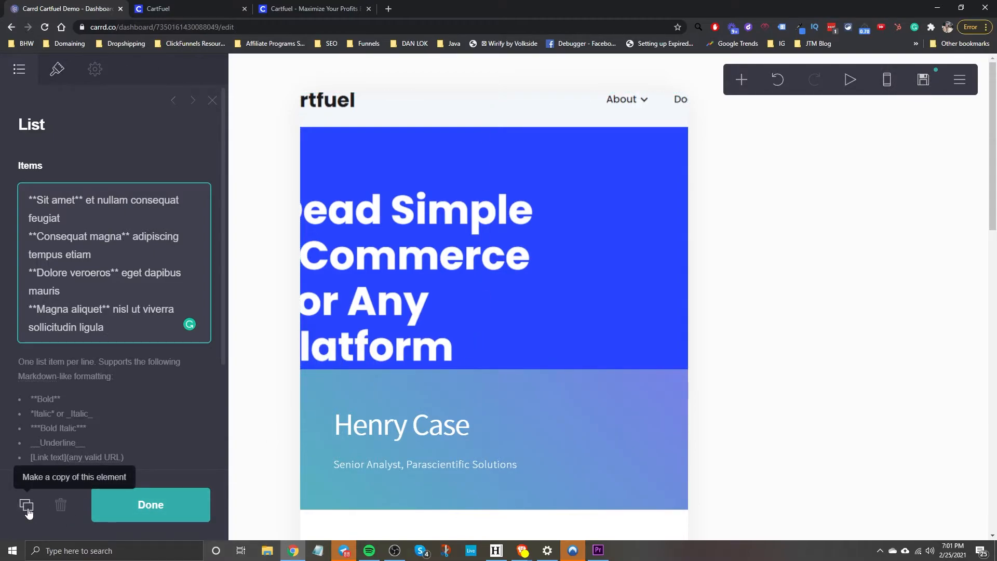
pyautogui.click(212, 101)
pyautogui.scroll(-3, 493, 408)
pyautogui.scroll(17, 483, 392)
pyautogui.scroll(-15, 427, 161)
pyautogui.scroll(14, 643, 131)
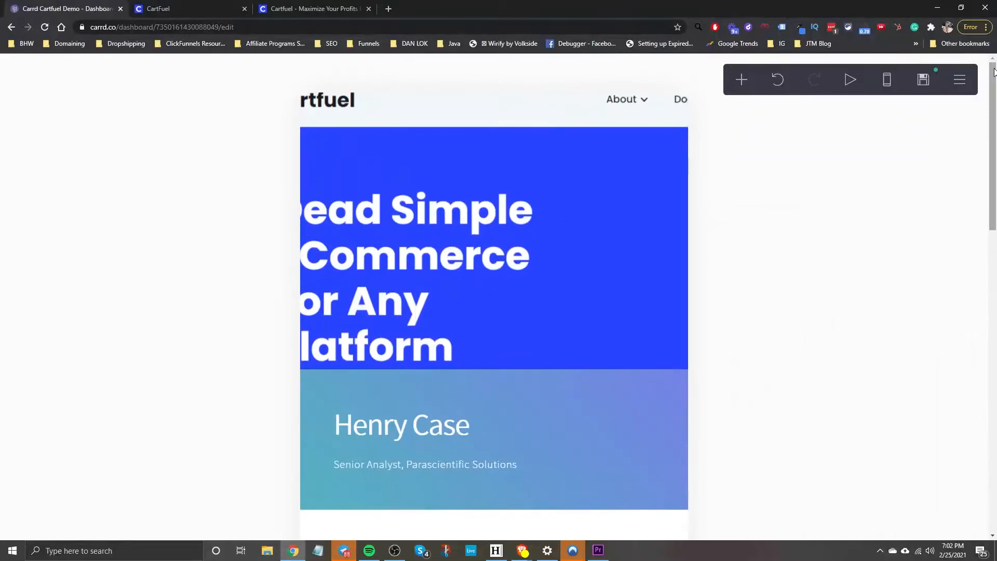
# Check the Page settings, then open the Publish settings for cartfuel.carrd.co.
pyautogui.click(960, 80)
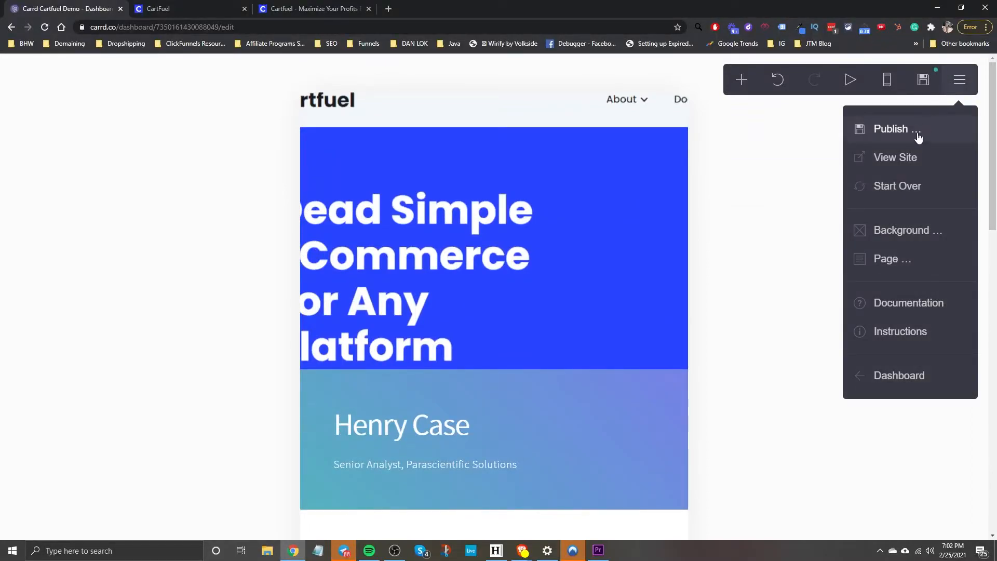
pyautogui.click(912, 268)
pyautogui.click(893, 249)
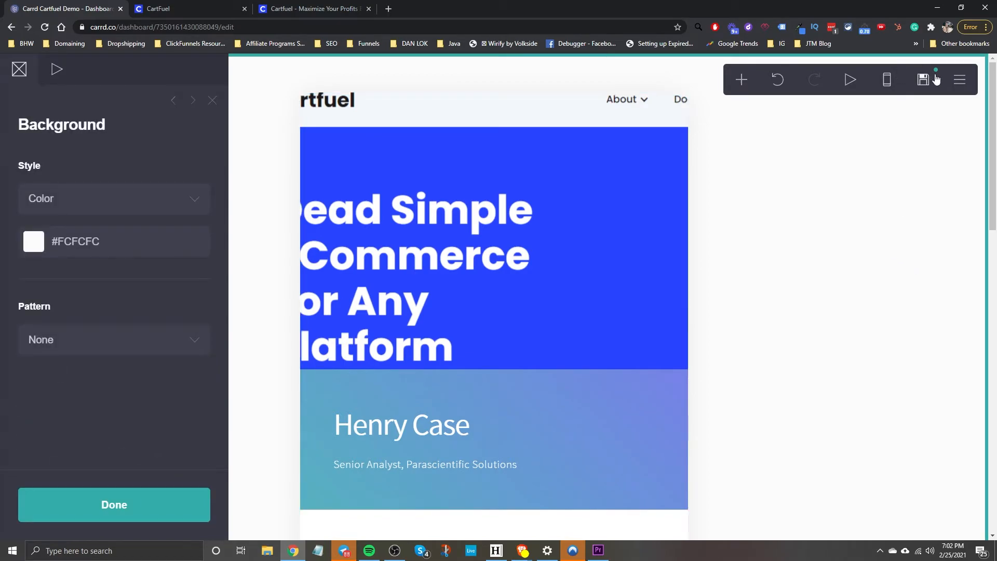
pyautogui.click(923, 80)
pyautogui.click(960, 80)
# View the live cartfuel.carrd.co site in a new tab and copy its web address.
pyautogui.click(889, 157)
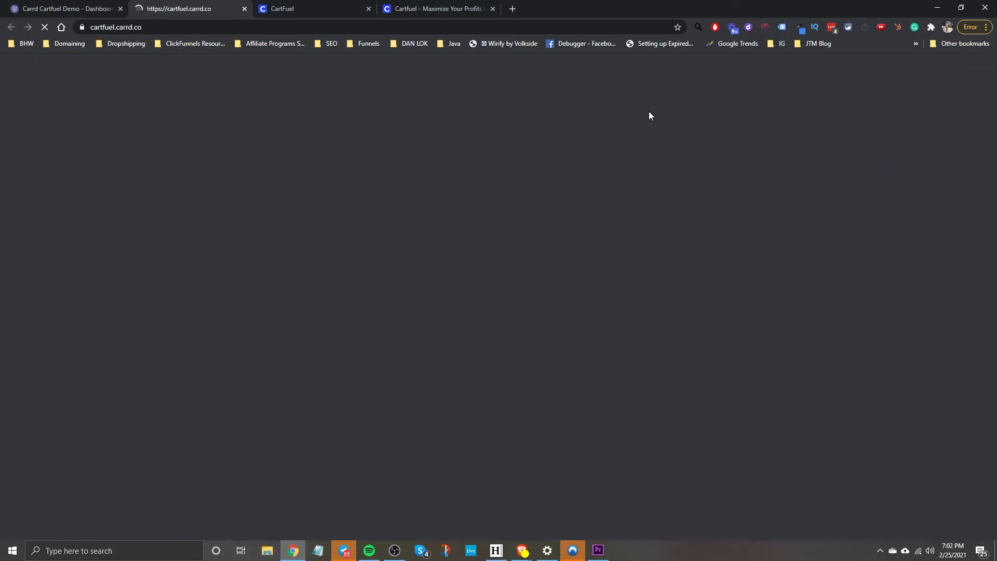
pyautogui.click(110, 27)
pyautogui.rightClick(114, 27)
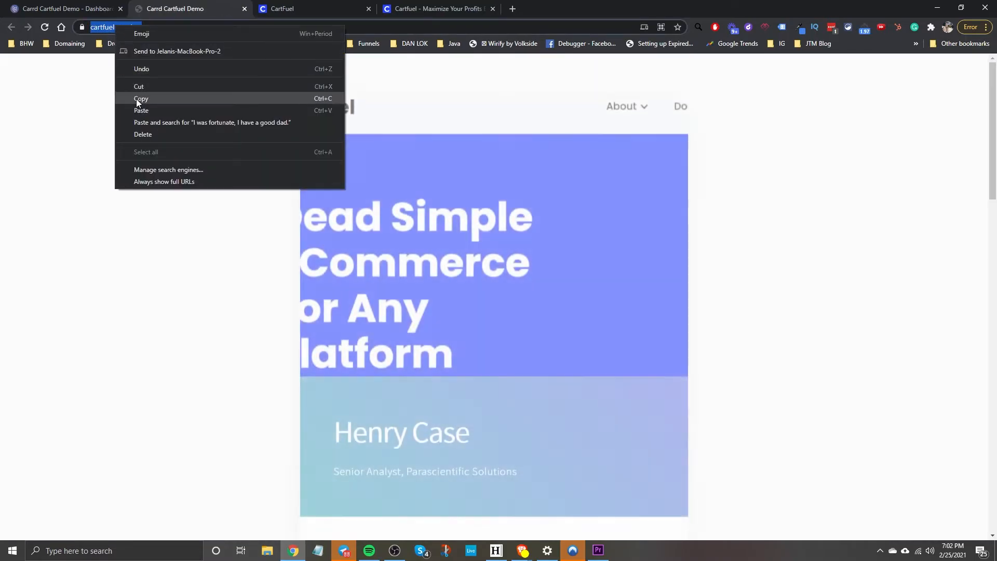
pyautogui.click(136, 98)
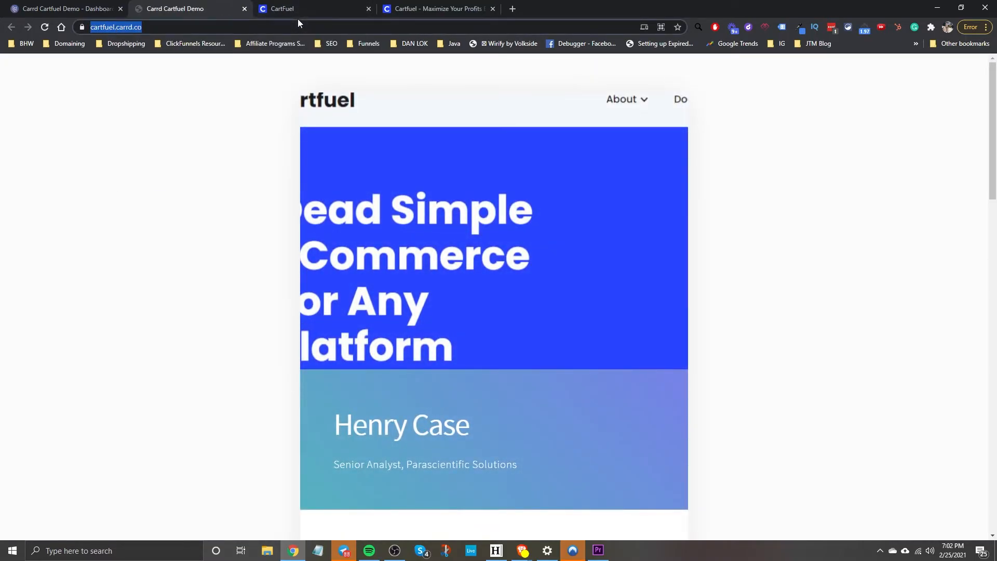
pyautogui.scroll(-15, 379, 208)
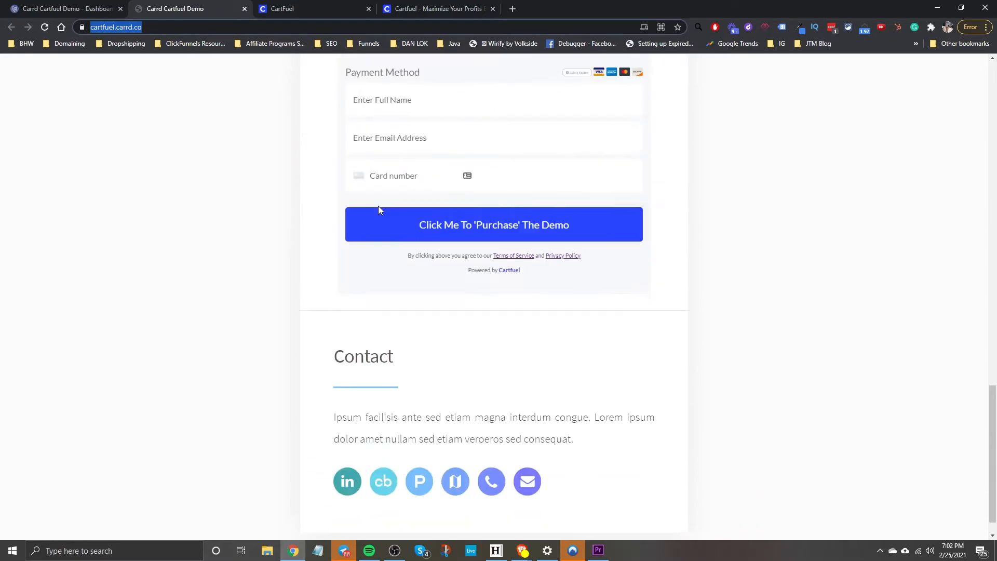
pyautogui.scroll(10, 379, 210)
pyautogui.scroll(10, 379, 212)
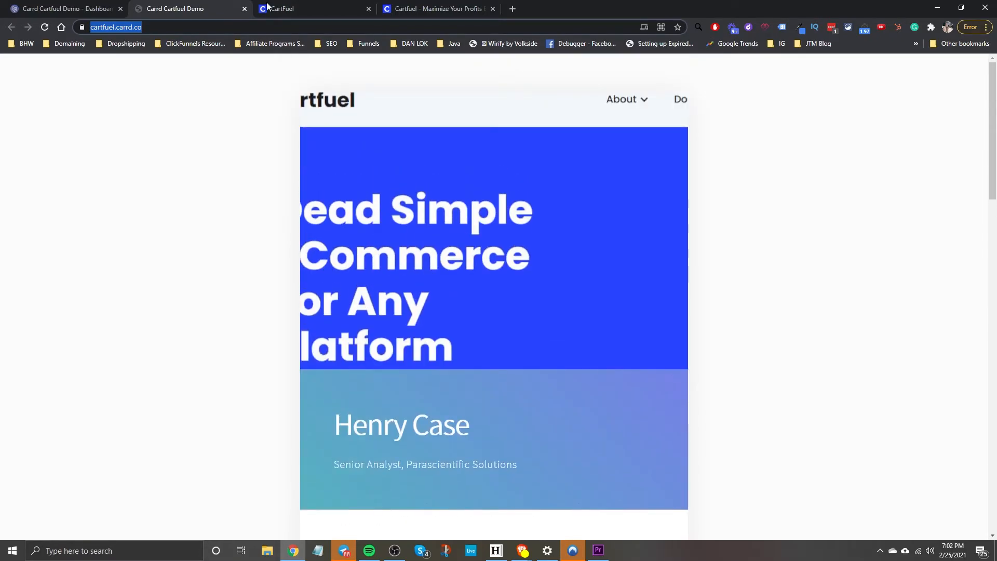
pyautogui.click(327, 9)
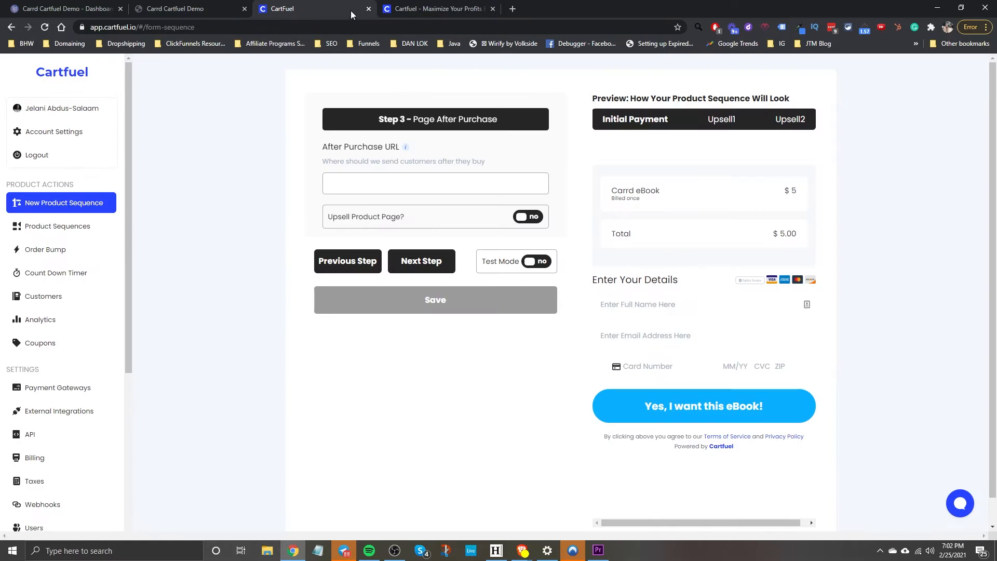
pyautogui.rightClick(346, 189)
pyautogui.click(383, 271)
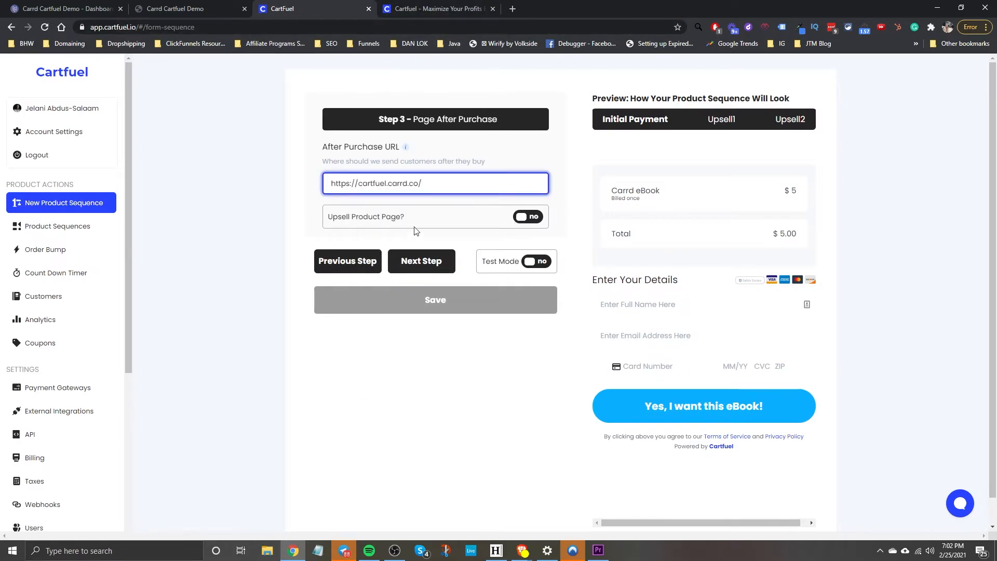
pyautogui.click(409, 213)
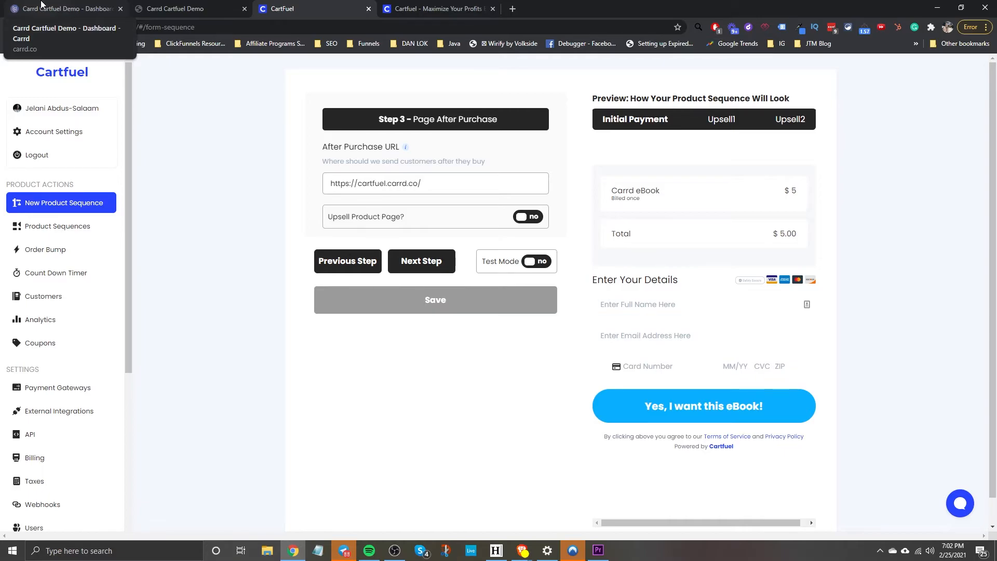
# Save the Cartfuel product sequence and copy its head-section script.
pyautogui.click(41, 5)
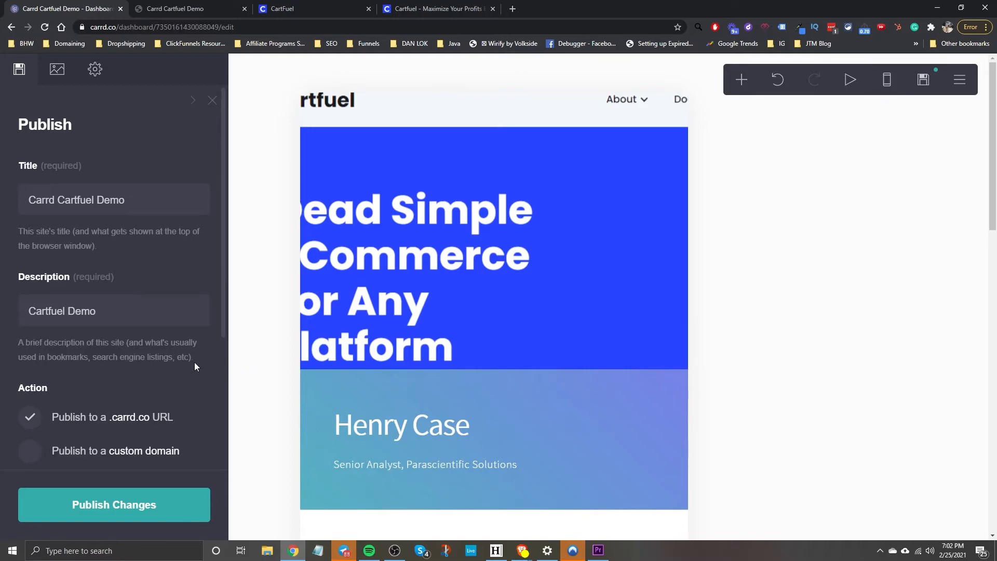
pyautogui.scroll(-4, 138, 439)
pyautogui.scroll(4, 161, 367)
pyautogui.scroll(-4, 161, 367)
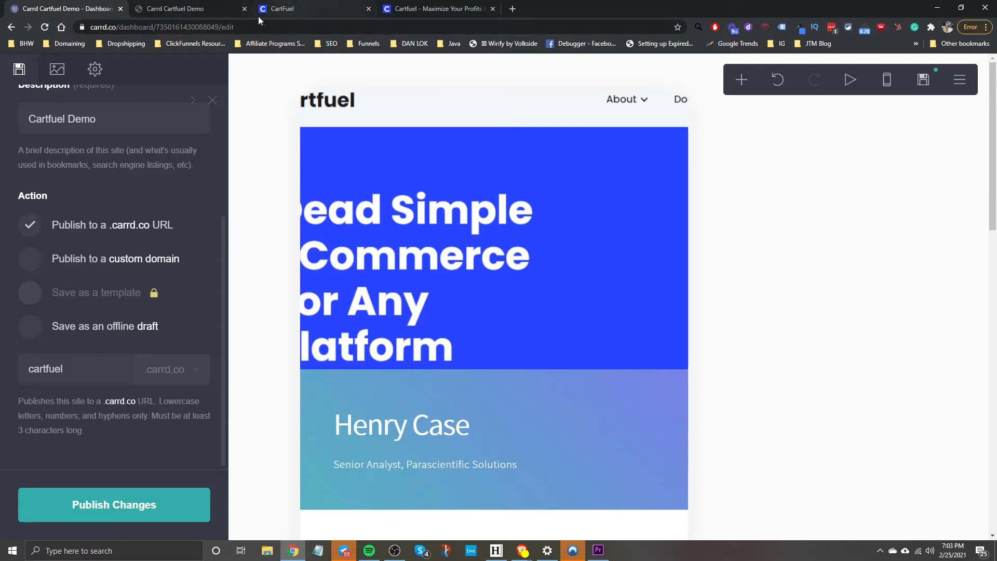
pyautogui.click(338, 11)
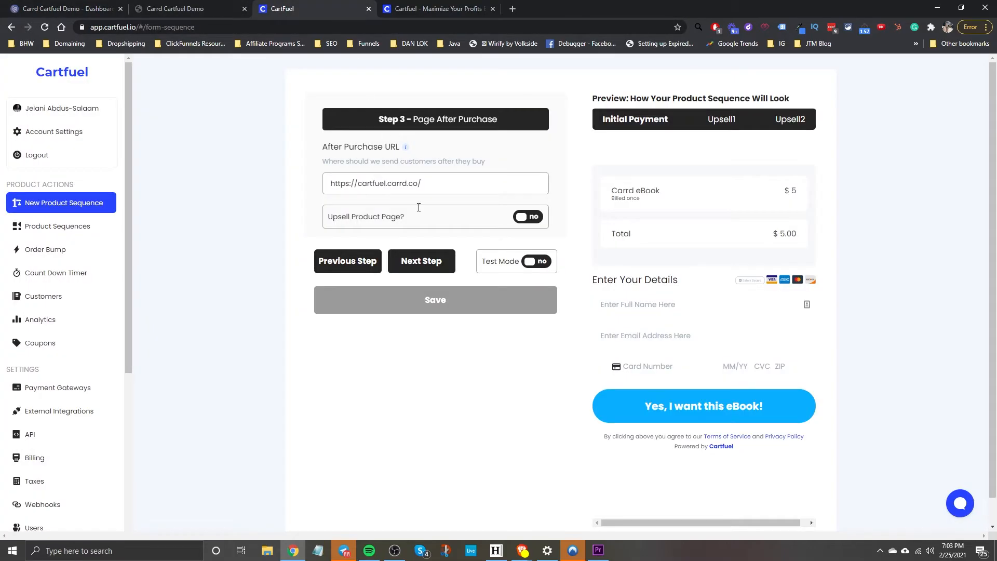
pyautogui.click(455, 314)
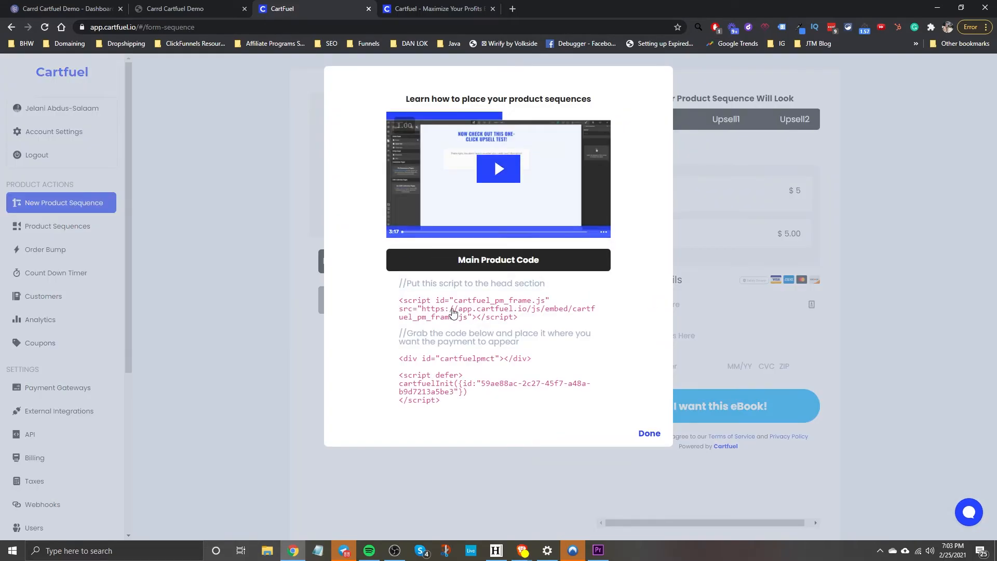
pyautogui.click(426, 317)
# Paste the Cartfuel head script into the Code field of Carrd's empty embed block.
pyautogui.click(32, 5)
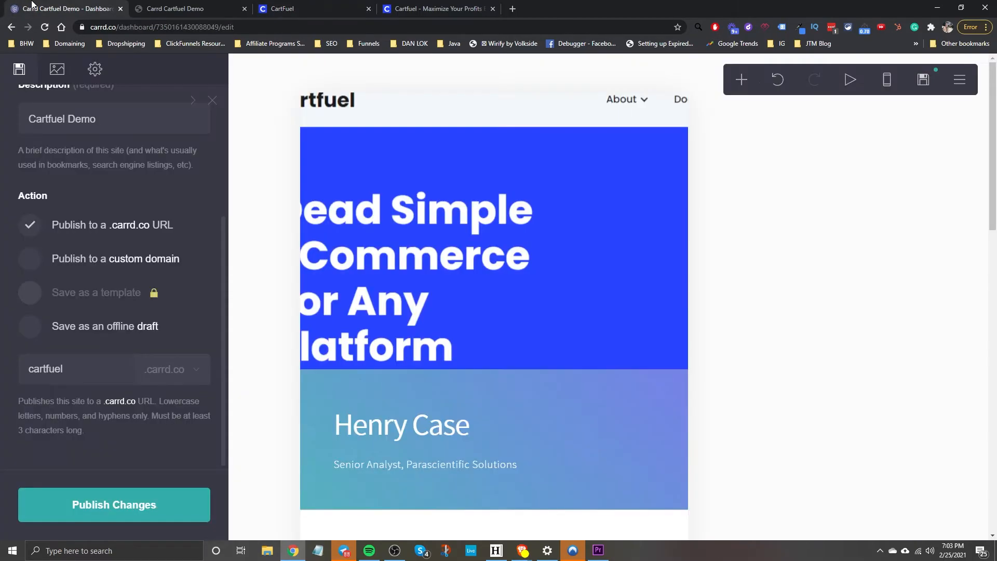
pyautogui.scroll(-10, 363, 374)
pyautogui.scroll(4, 374, 364)
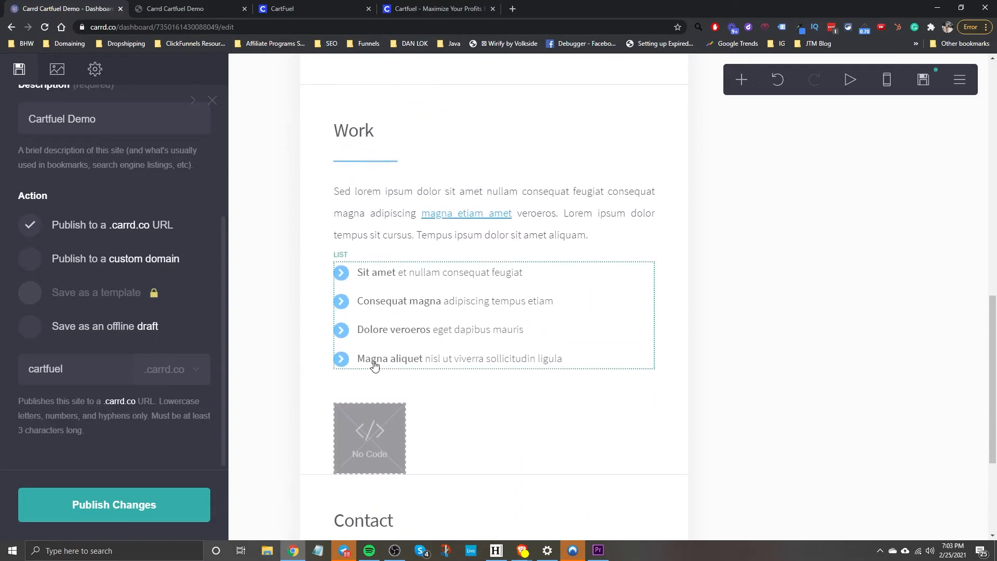
pyautogui.click(371, 437)
pyautogui.scroll(-2, 111, 364)
pyautogui.click(47, 402)
pyautogui.hotkey('ctrl', 'v')
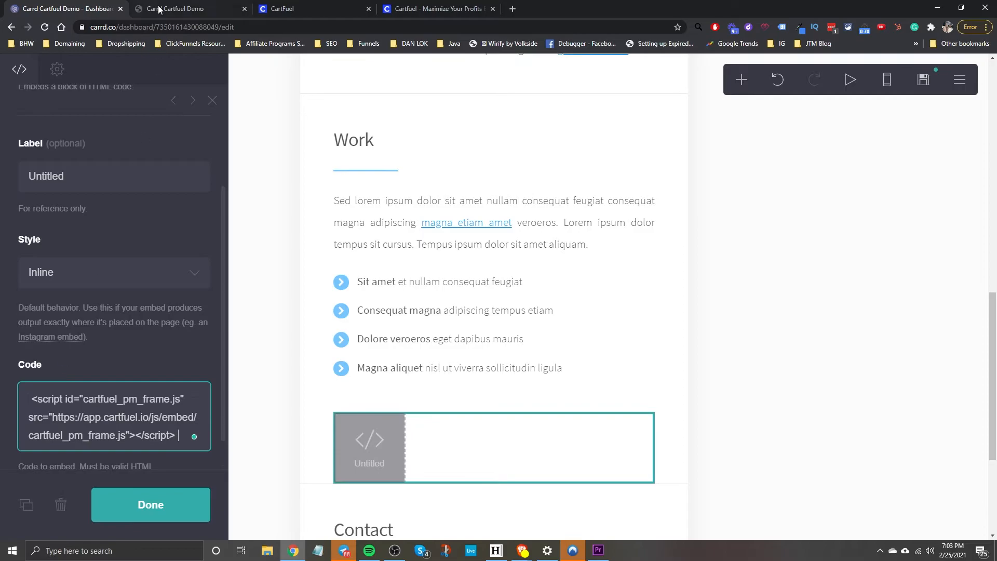
# Add the cartfuelpmct payment-form div and init script below the head script, then finish the embed.
pyautogui.click(269, 11)
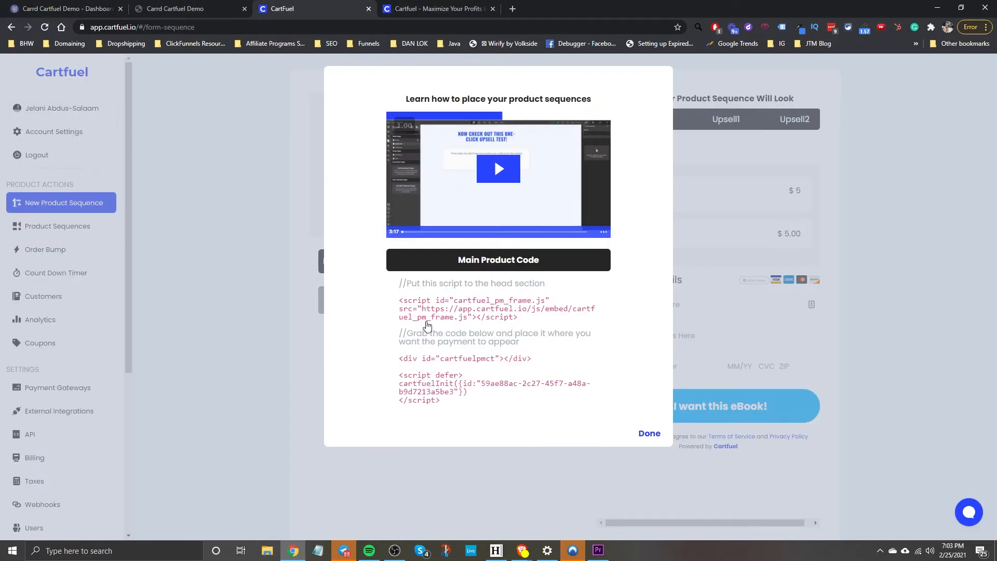
pyautogui.click(423, 318)
pyautogui.click(34, 4)
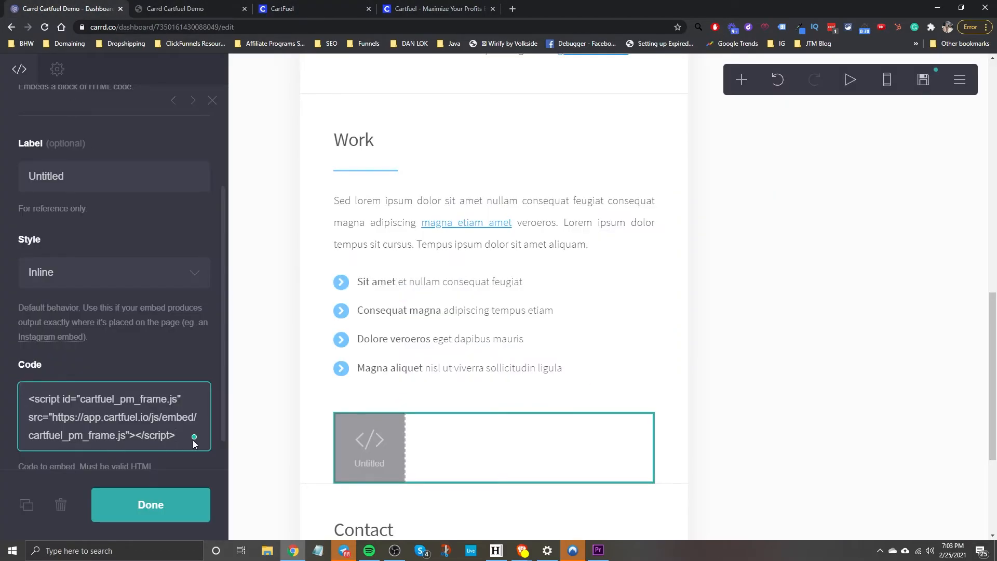
pyautogui.press('Return')
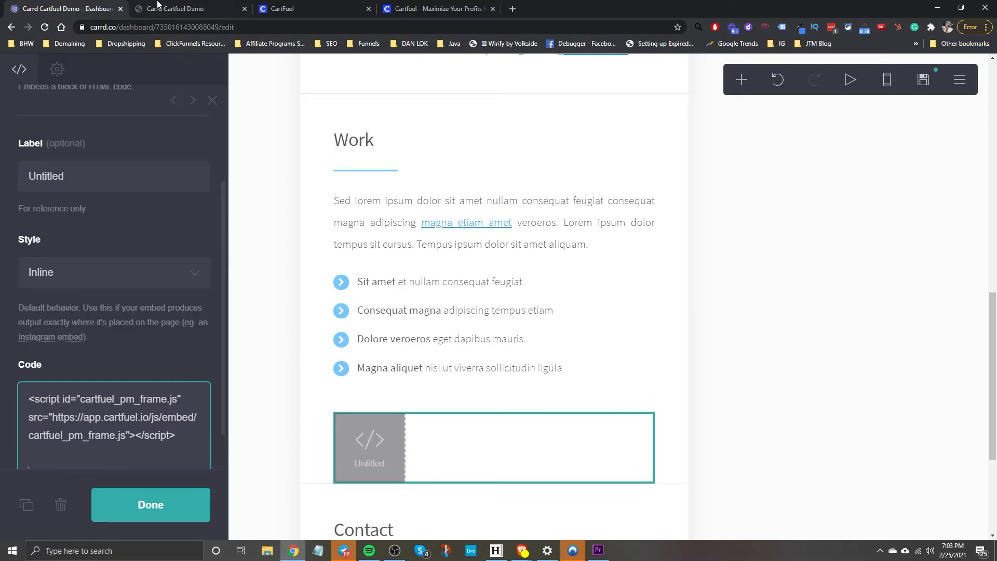
pyautogui.click(284, 4)
pyautogui.click(450, 379)
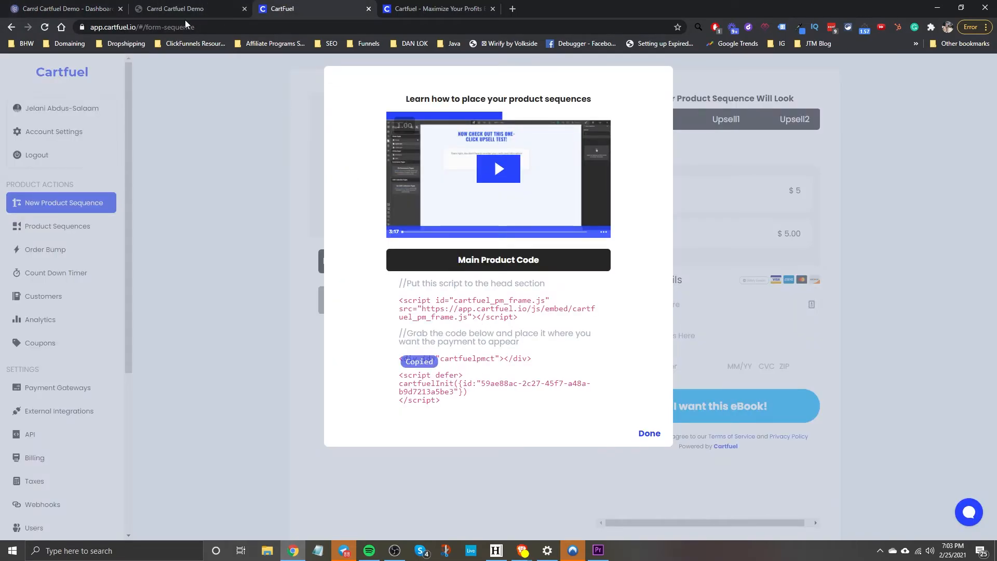
pyautogui.click(73, 8)
pyautogui.press('Return')
pyautogui.press('Return')
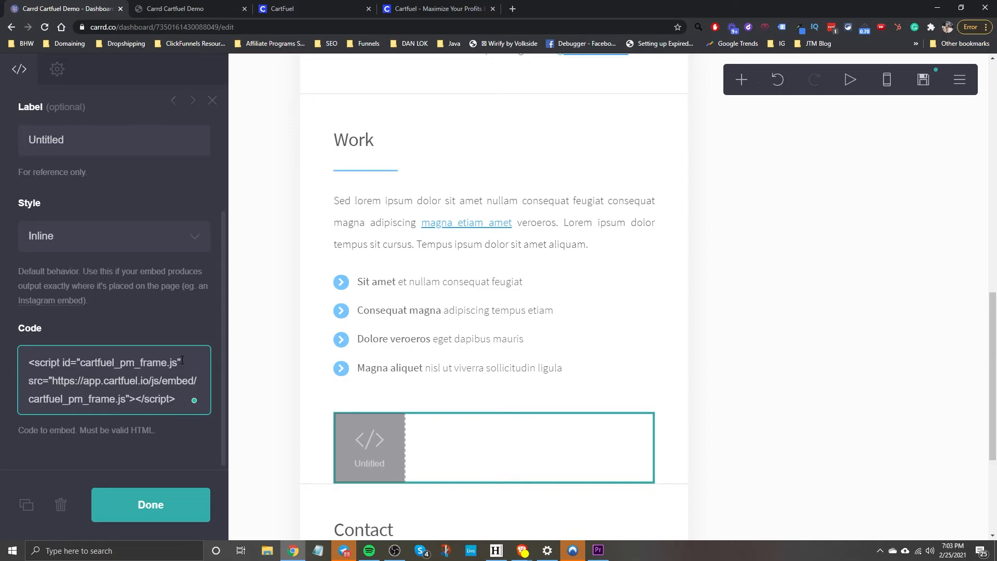
pyautogui.hotkey('ctrl', 'v')
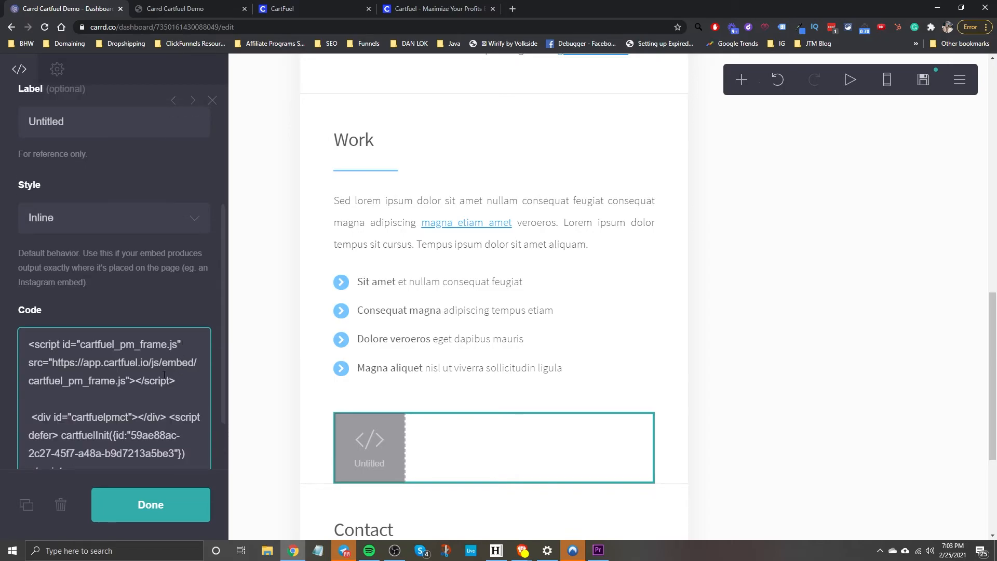
pyautogui.click(147, 506)
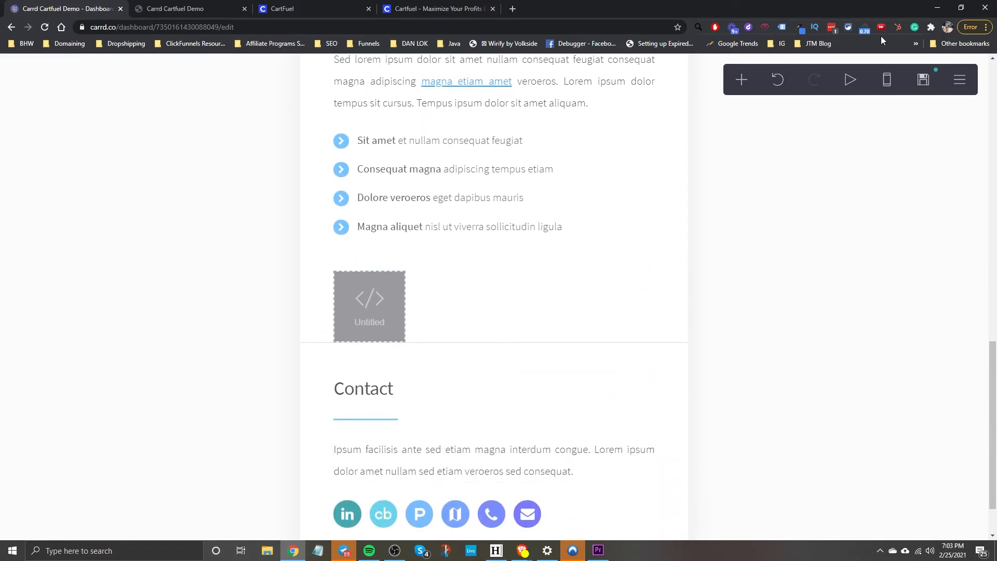
# Publish the changes to cartfuel.carrd.co and view the live site in a new tab.
pyautogui.click(928, 84)
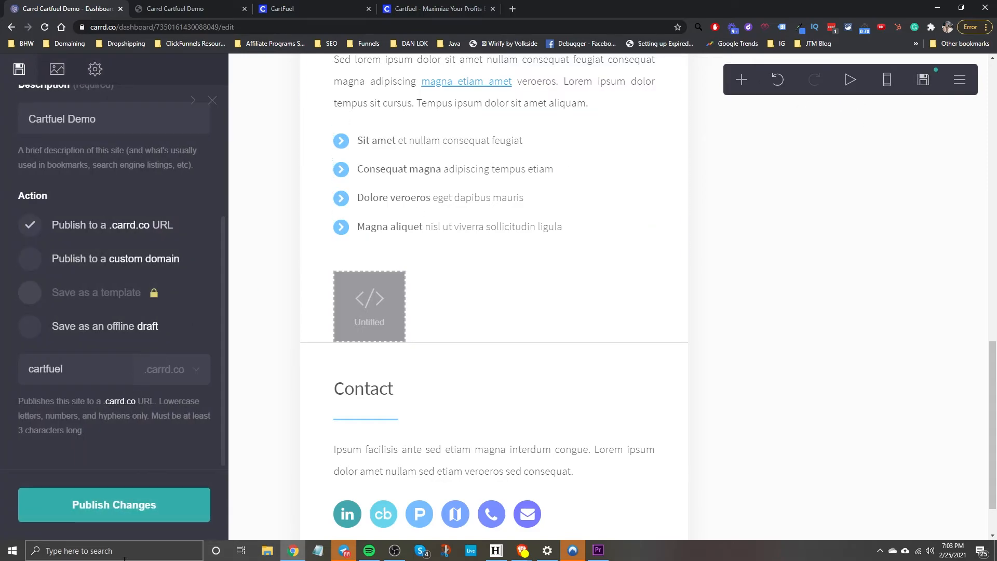
pyautogui.click(130, 519)
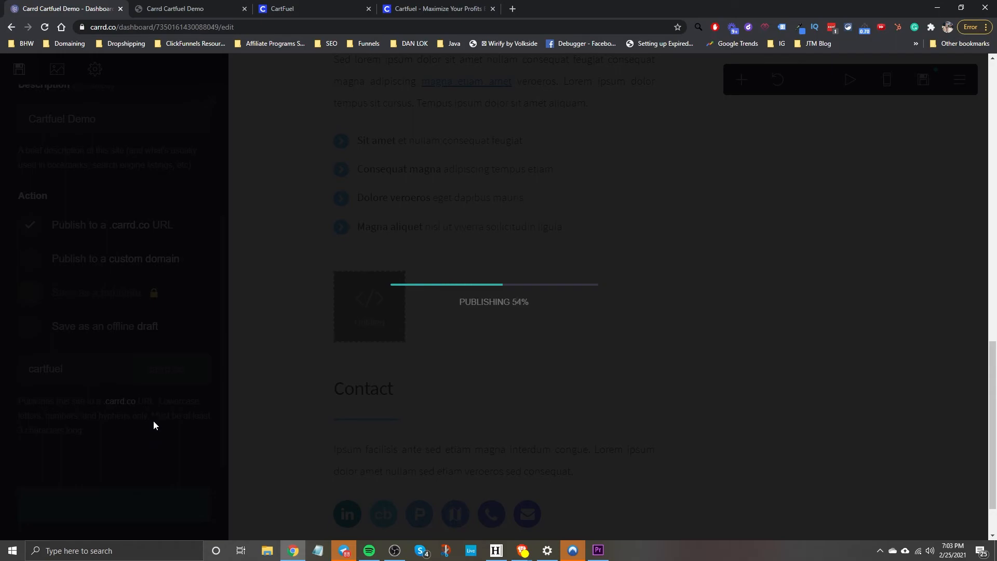
pyautogui.click(577, 331)
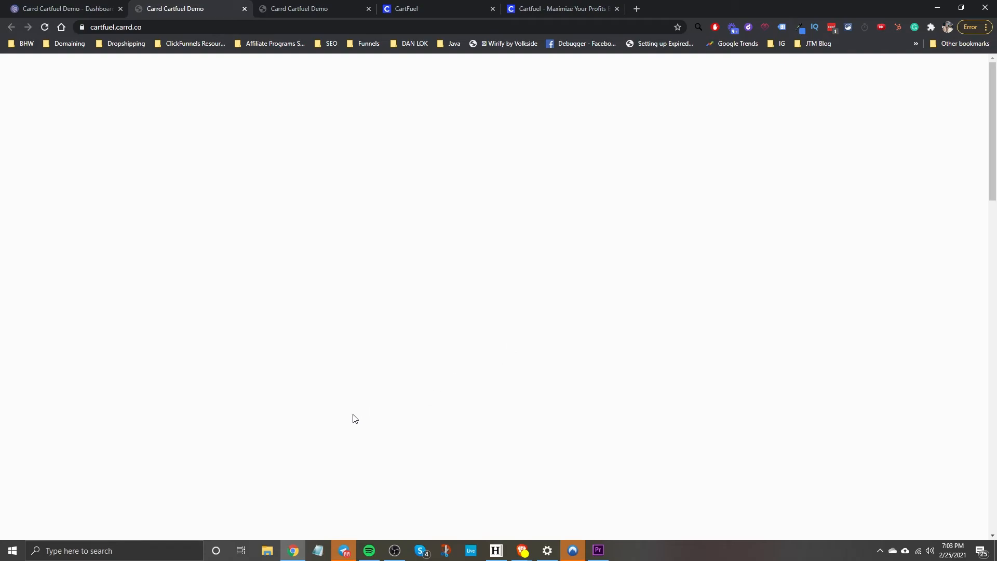
# Scroll through the live page looking for the embedded checkout form.
pyautogui.scroll(-20, 353, 417)
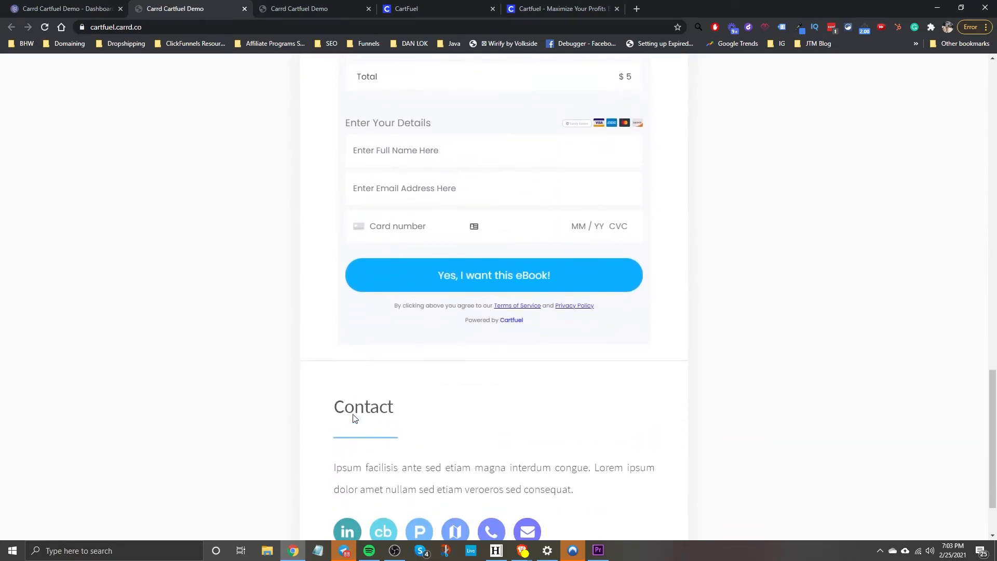
pyautogui.scroll(3, 350, 449)
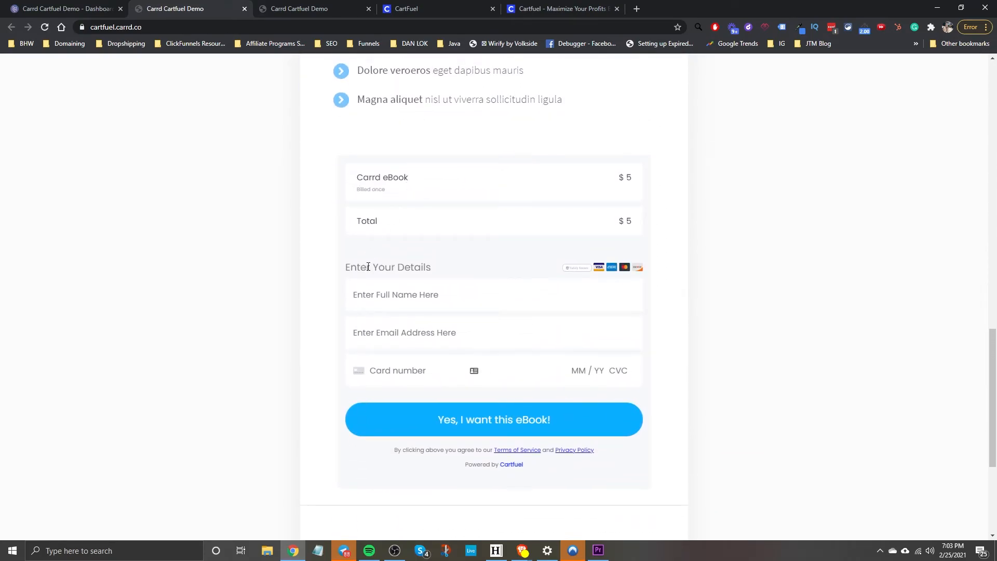
pyautogui.scroll(4, 316, 263)
pyautogui.scroll(-7, 369, 206)
pyautogui.scroll(2, 392, 303)
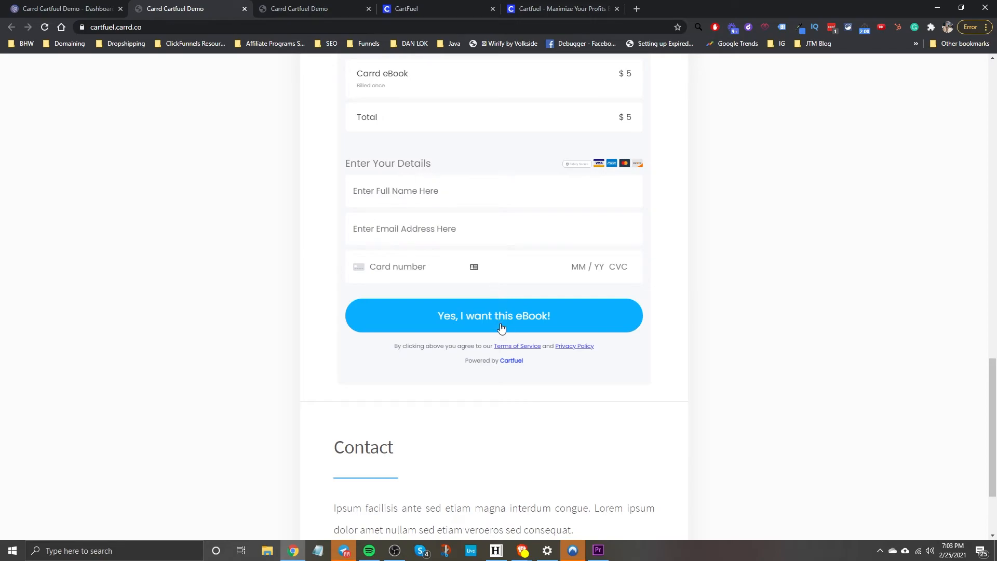
pyautogui.scroll(4, 469, 236)
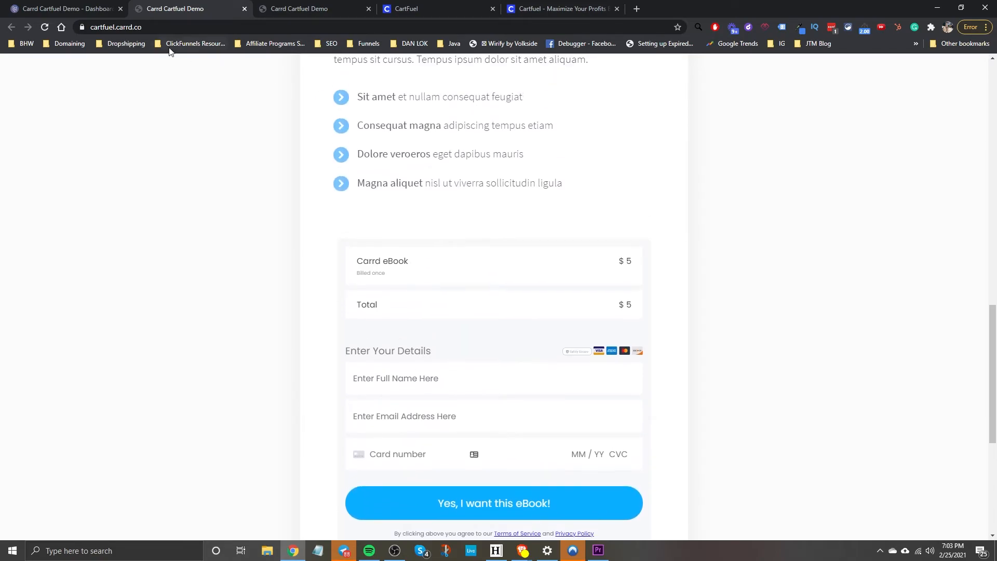
# Close Cartfuel's code instructions, save the product sequence, and reload the live site.
pyautogui.click(448, 12)
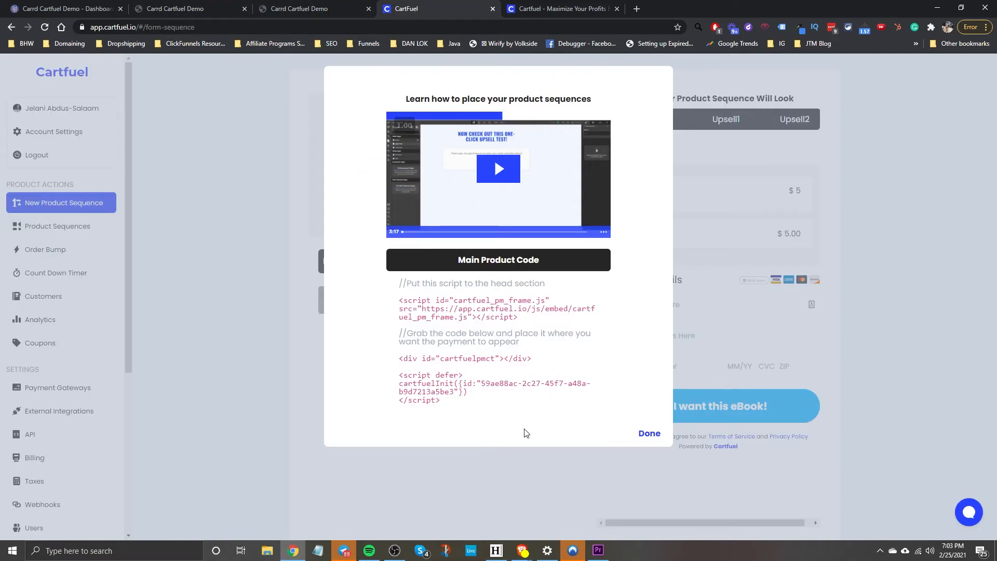
pyautogui.click(650, 434)
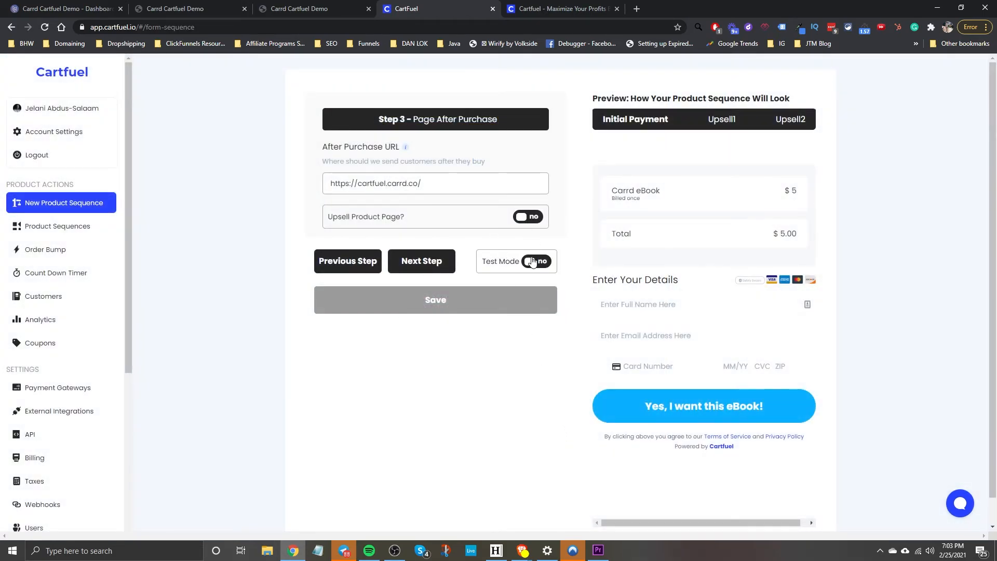
pyautogui.click(446, 301)
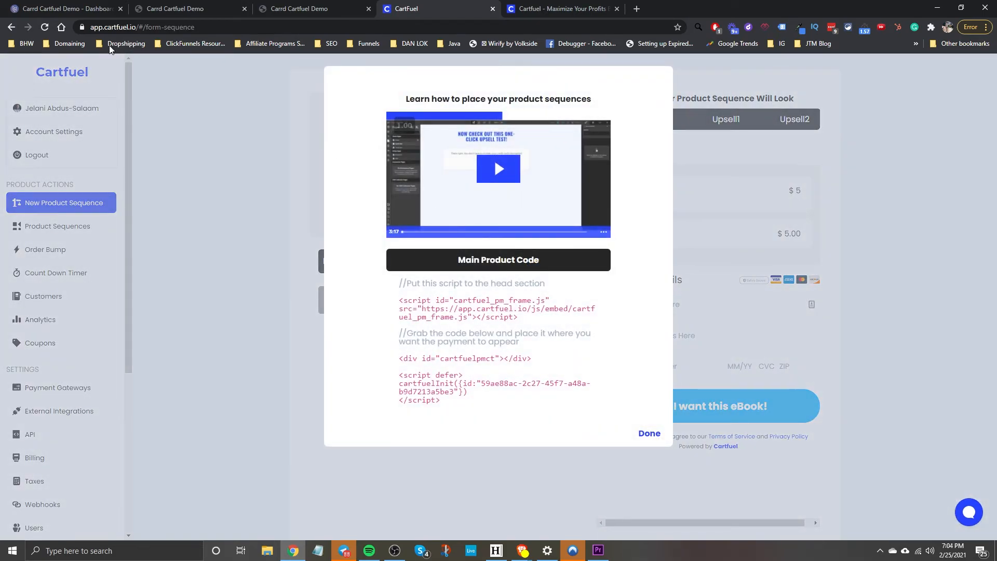
pyautogui.click(173, 8)
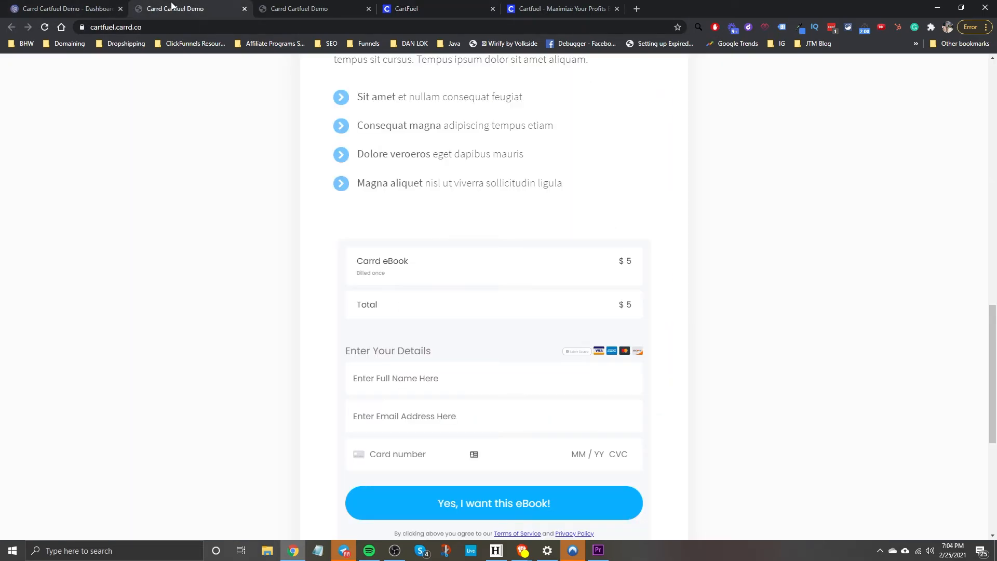
pyautogui.click(43, 28)
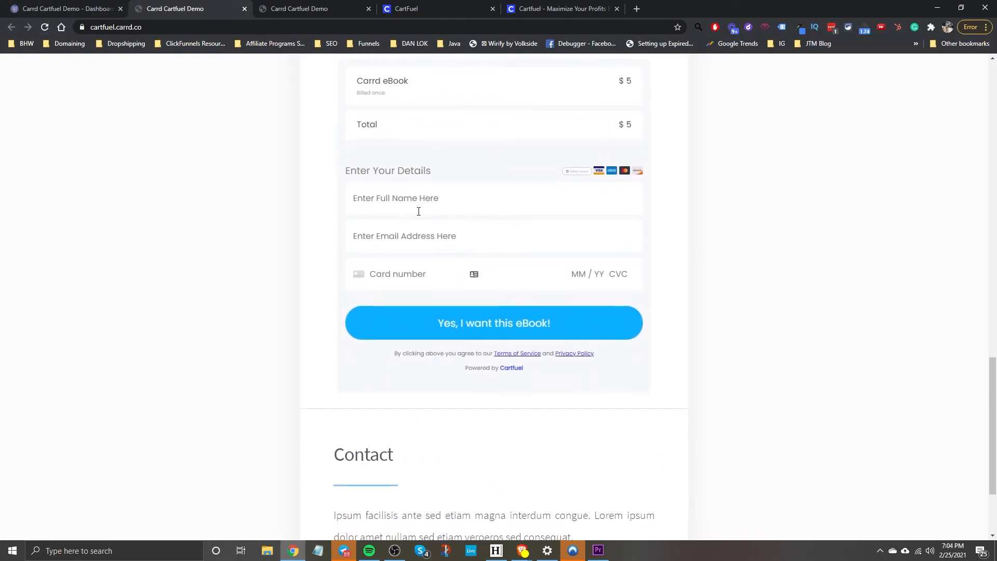
# Fill the checkout form with the buyer's full name, e-mail and the 4242 test card details.
pyautogui.click(400, 194)
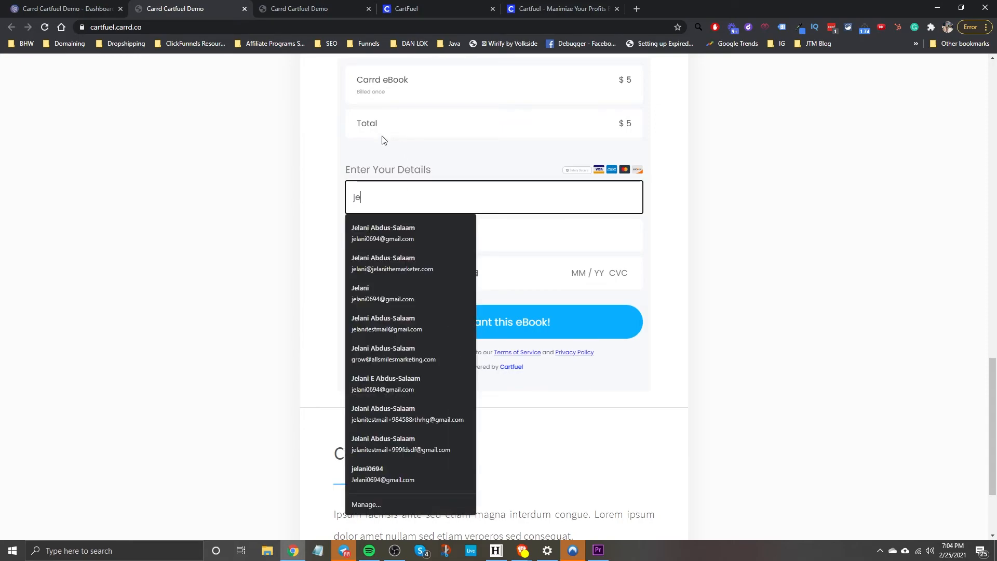
pyautogui.press('Tab')
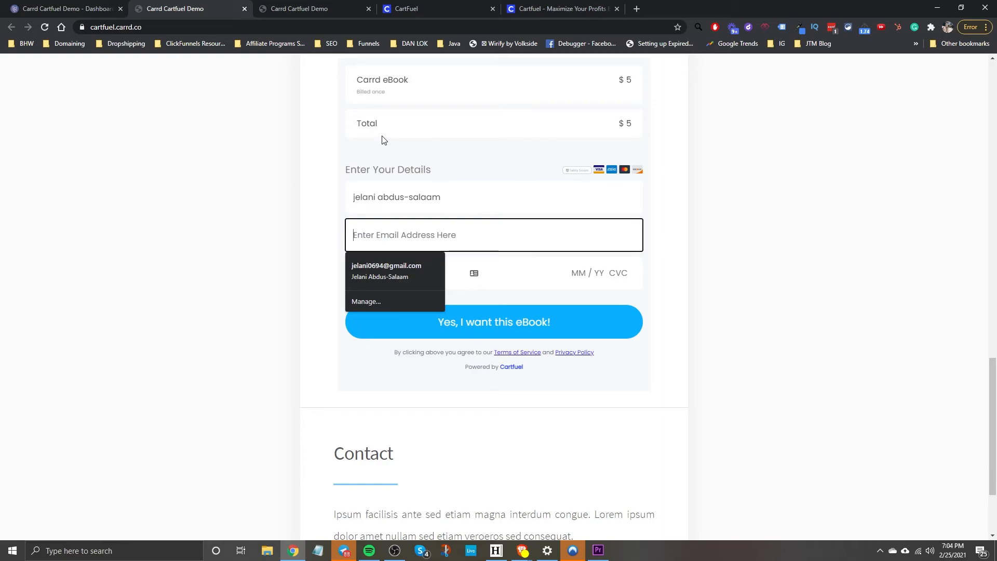
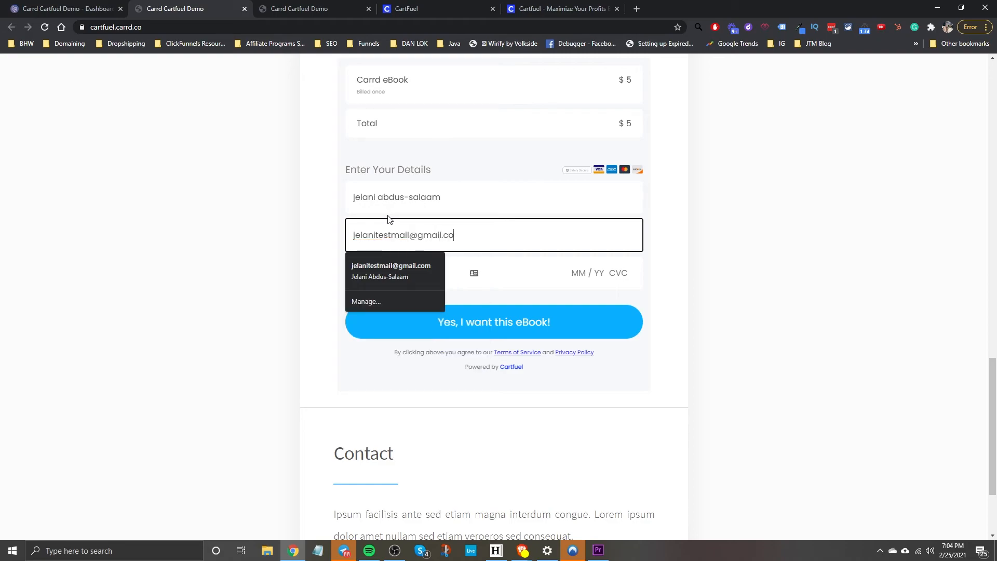
pyautogui.press('Tab')
pyautogui.write('424')
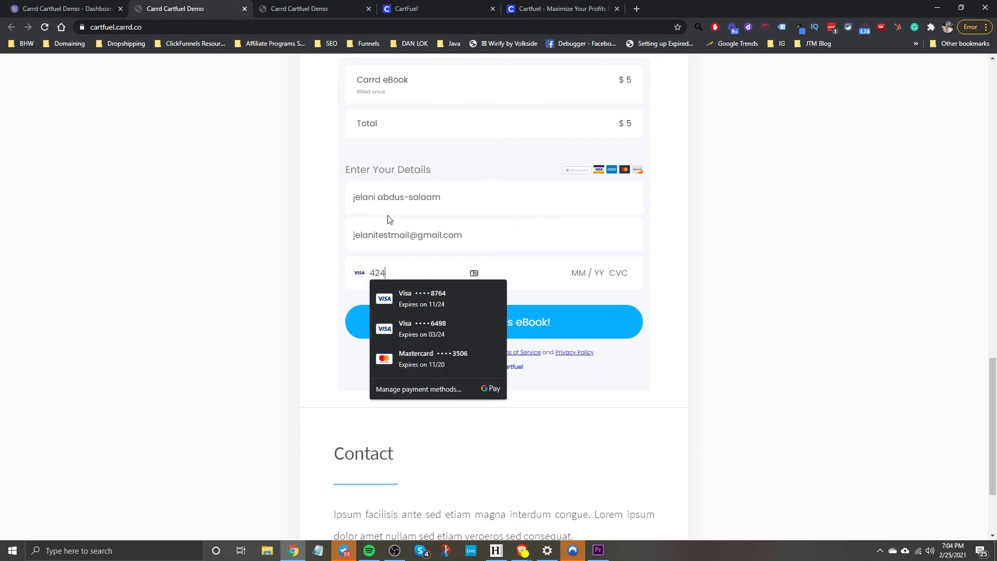
pyautogui.write('24242424242420424242424242 04 / 24 242')
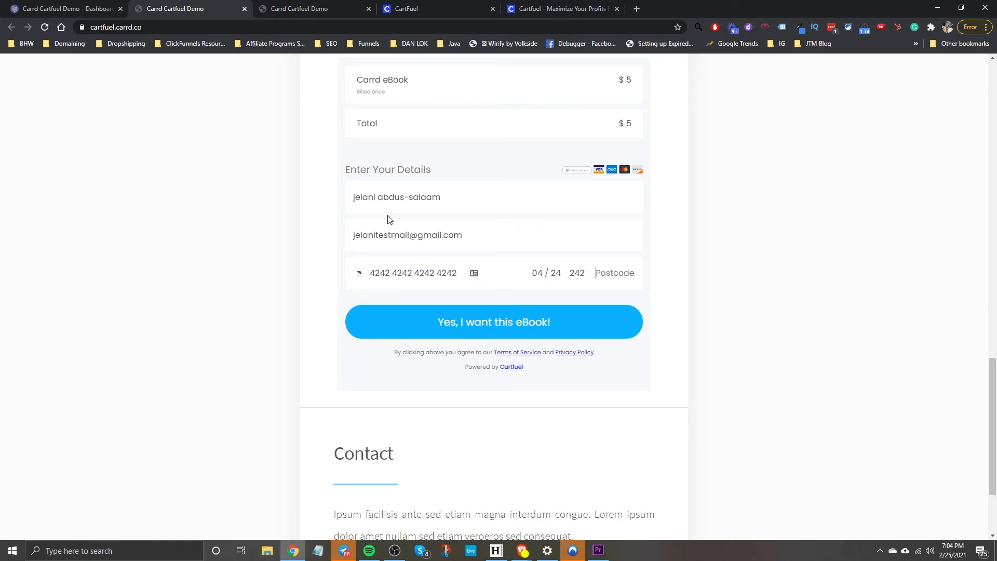
pyautogui.write('4')
# Submit the $5 Carrd eBook test order and dismiss the save-card prompt.
pyautogui.click(438, 310)
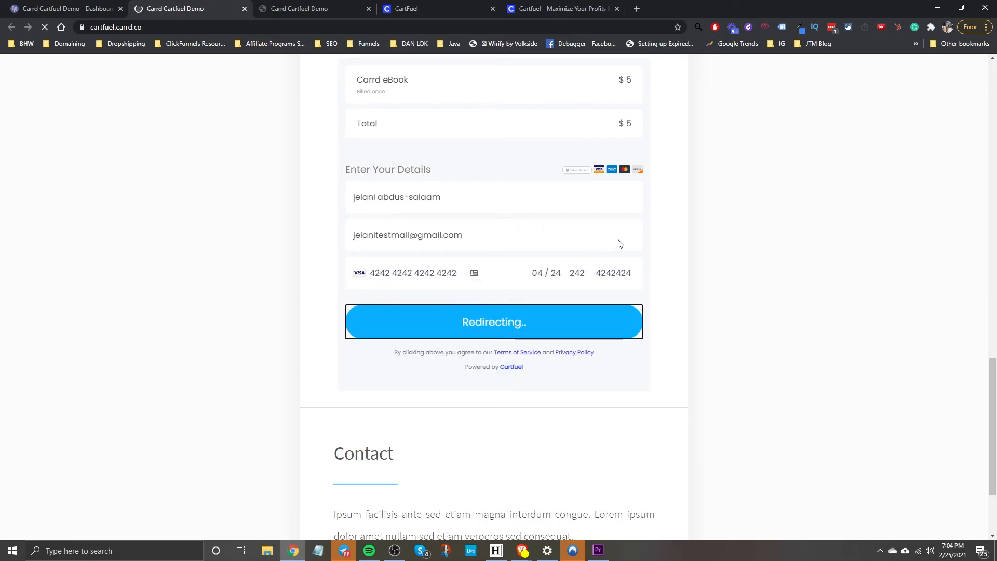
pyautogui.click(678, 42)
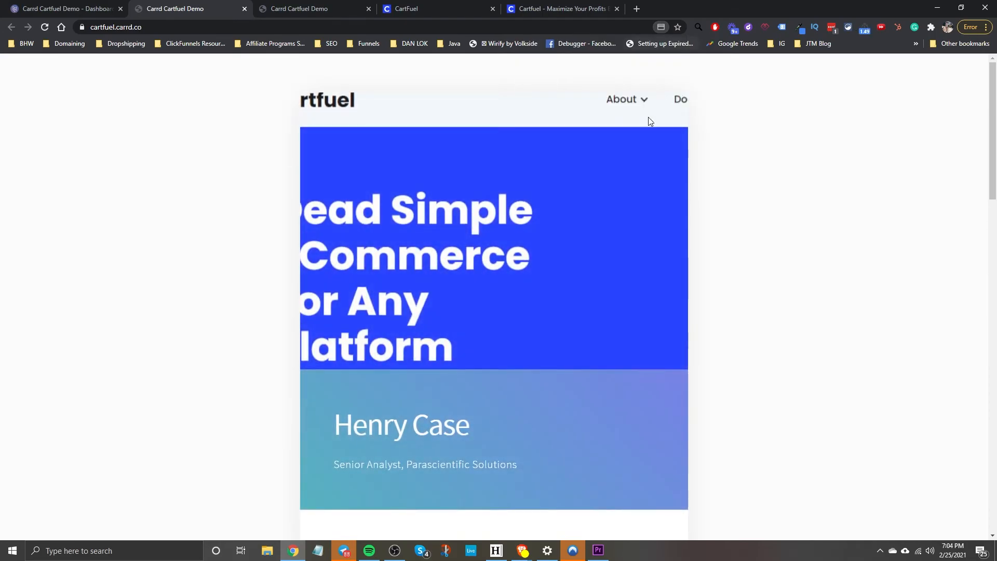
pyautogui.scroll(-15, 566, 318)
pyautogui.scroll(20, 567, 318)
pyautogui.click(329, 14)
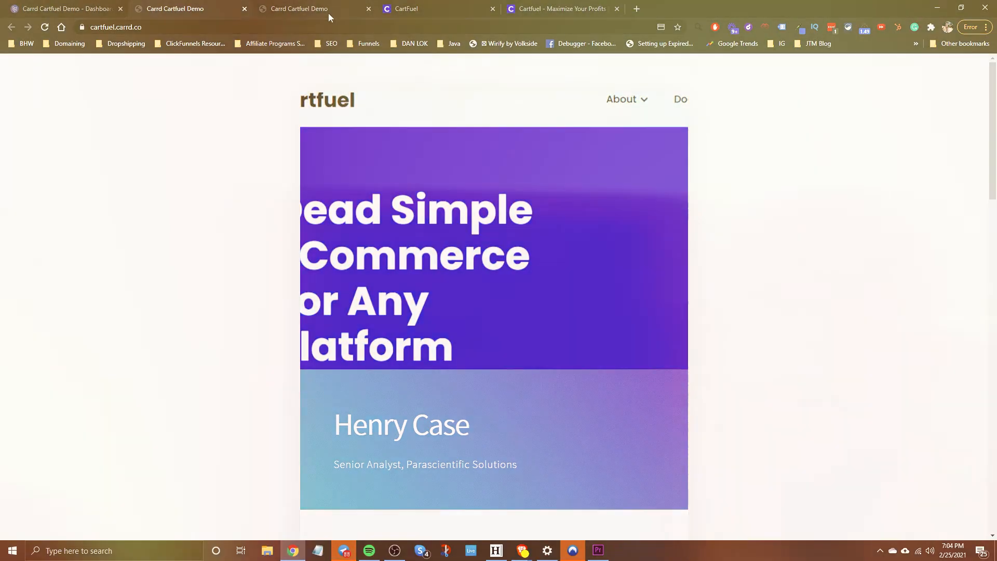